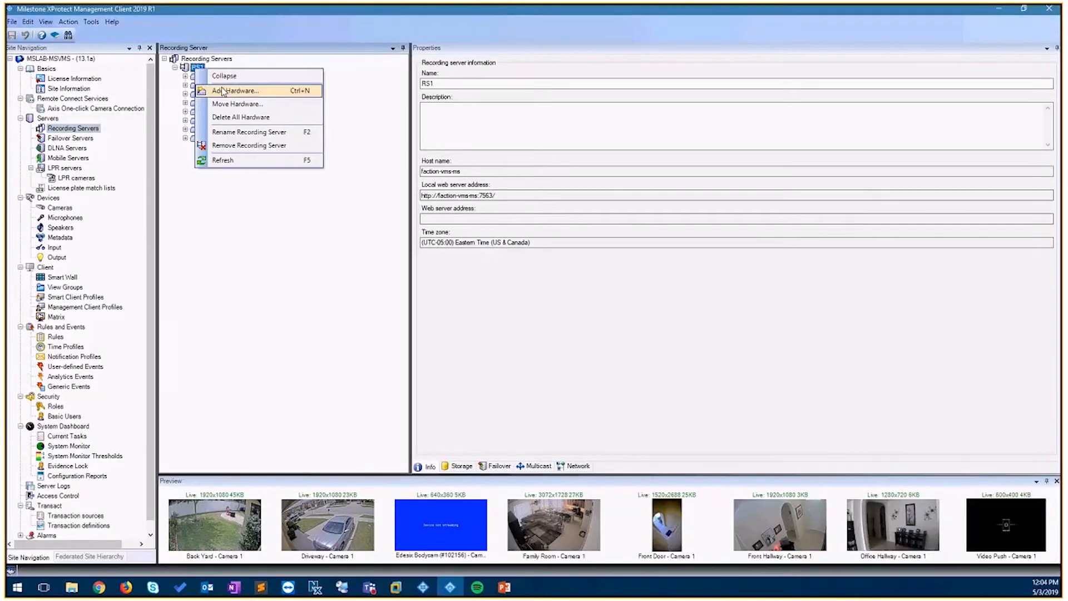
- Start the Add Hardware wizard on recording server RS1 with manual detection, keeping the default credentials and drivers
{"action": "left_click", "coordinate": [265, 95]}
{"action": "left_click", "coordinate": [434, 309]}
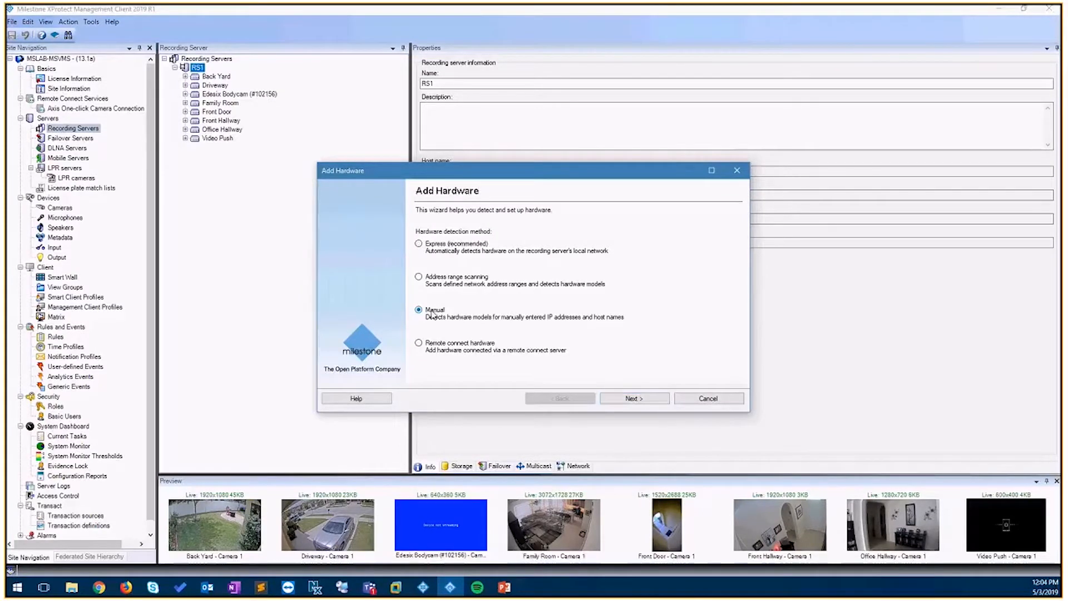
{"action": "left_click", "coordinate": [631, 399]}
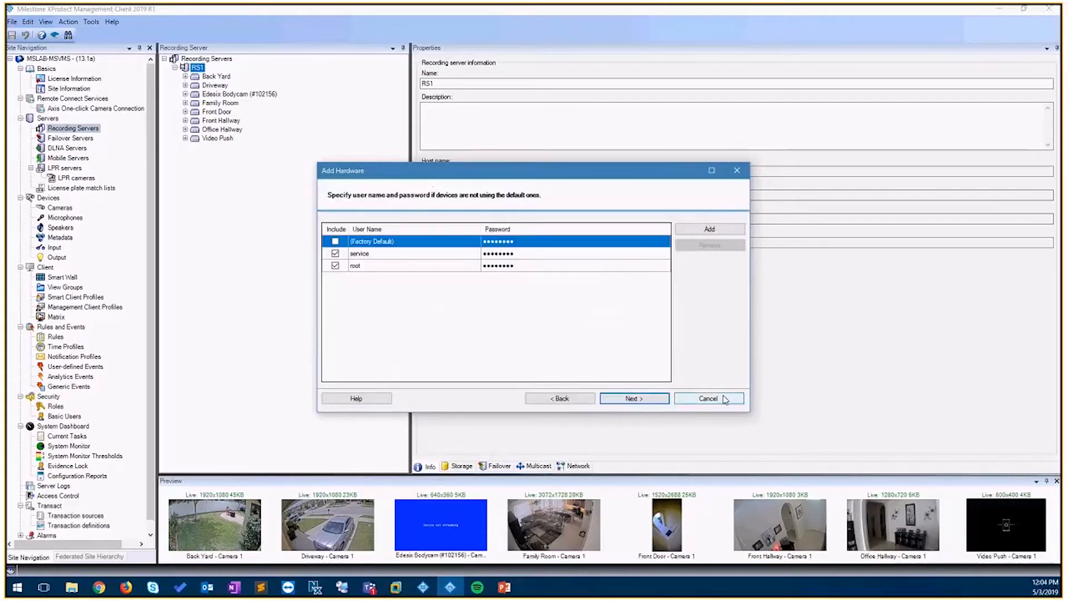
{"action": "left_click", "coordinate": [633, 399]}
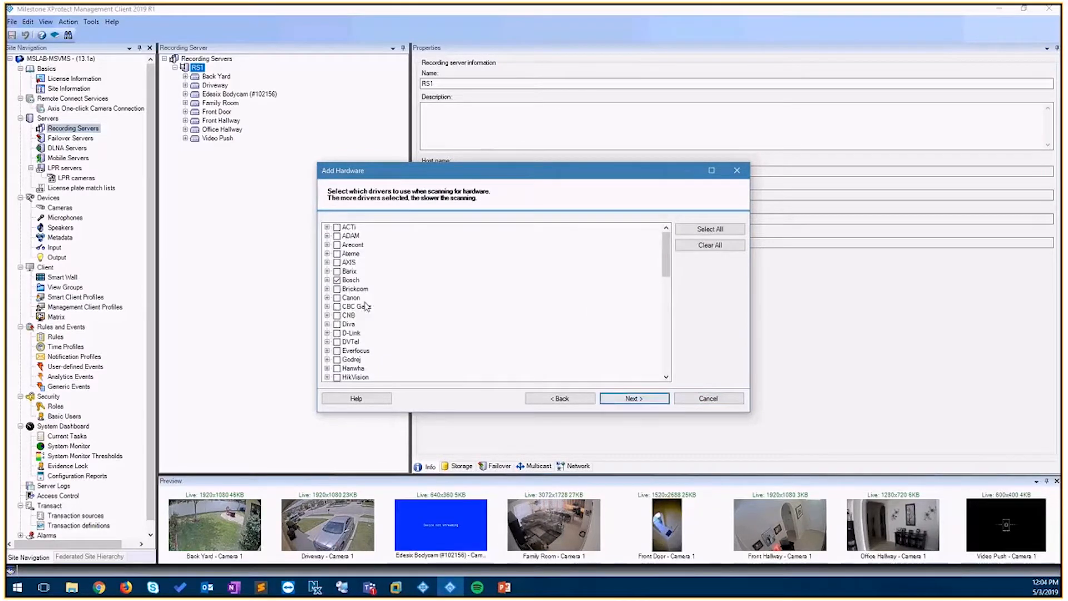
{"action": "left_click", "coordinate": [648, 399]}
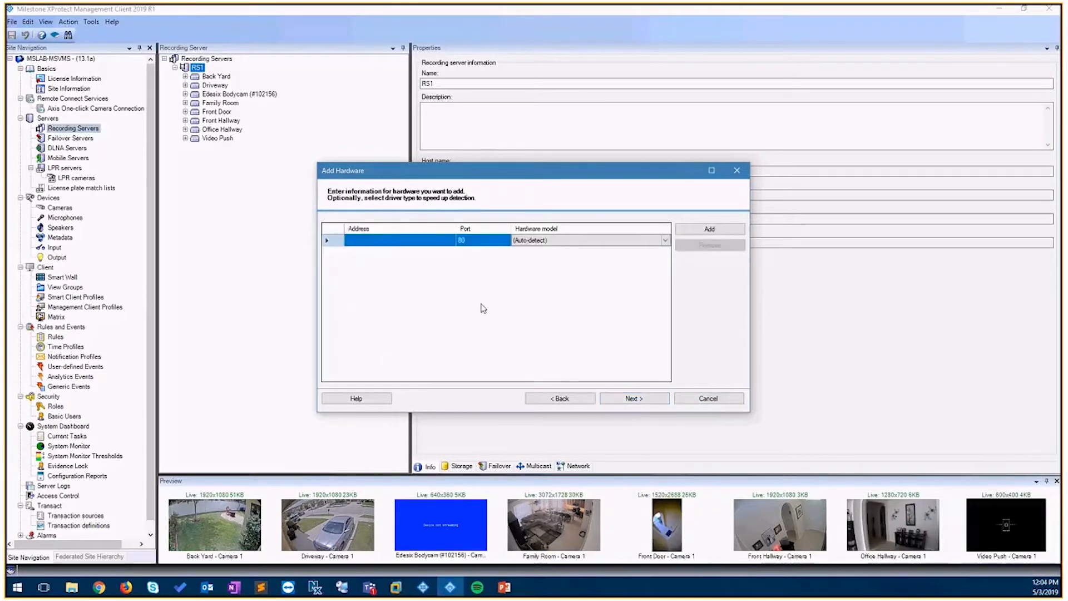
- Add hardware at address 192.168.1.214 on port 80 and proceed through detection and information collection
{"action": "left_click", "coordinate": [415, 245]}
{"action": "type", "text": "1"}
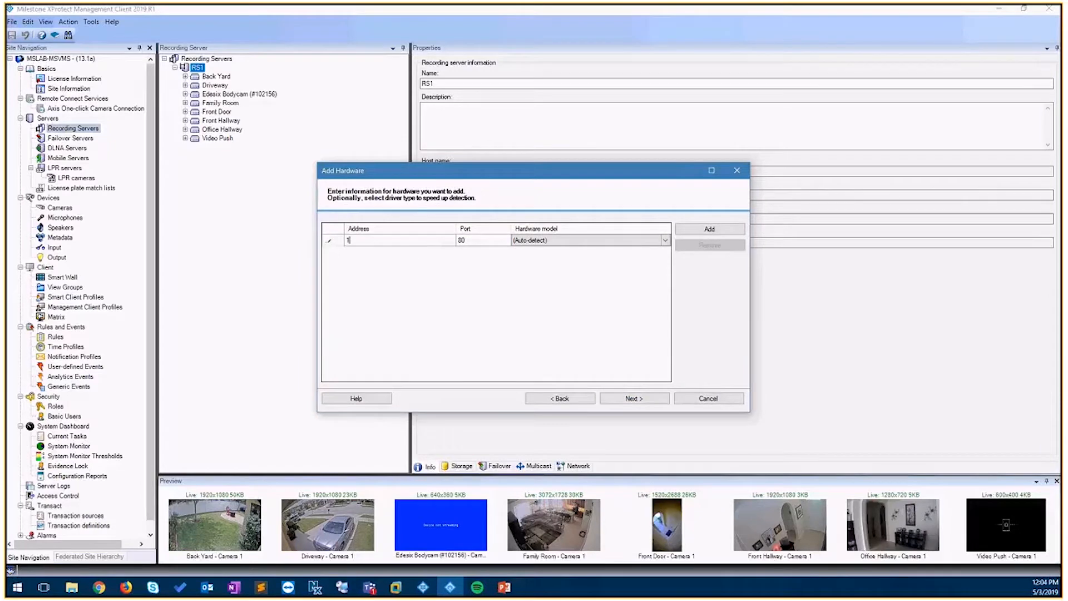
{"action": "type", "text": "92.168.1.214"}
{"action": "left_click", "coordinate": [648, 402]}
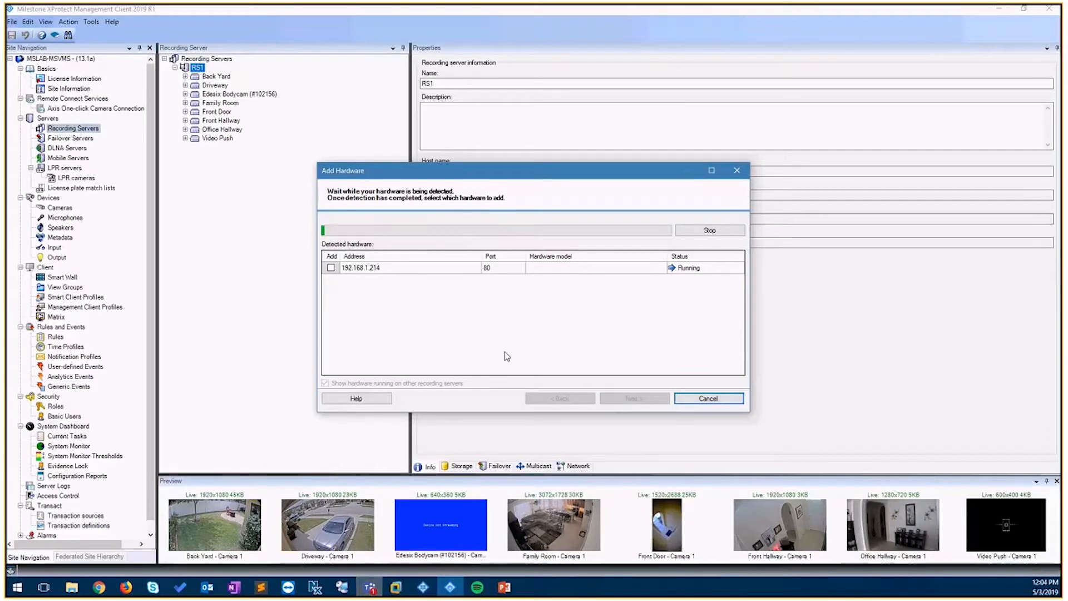
{"action": "left_click", "coordinate": [647, 402]}
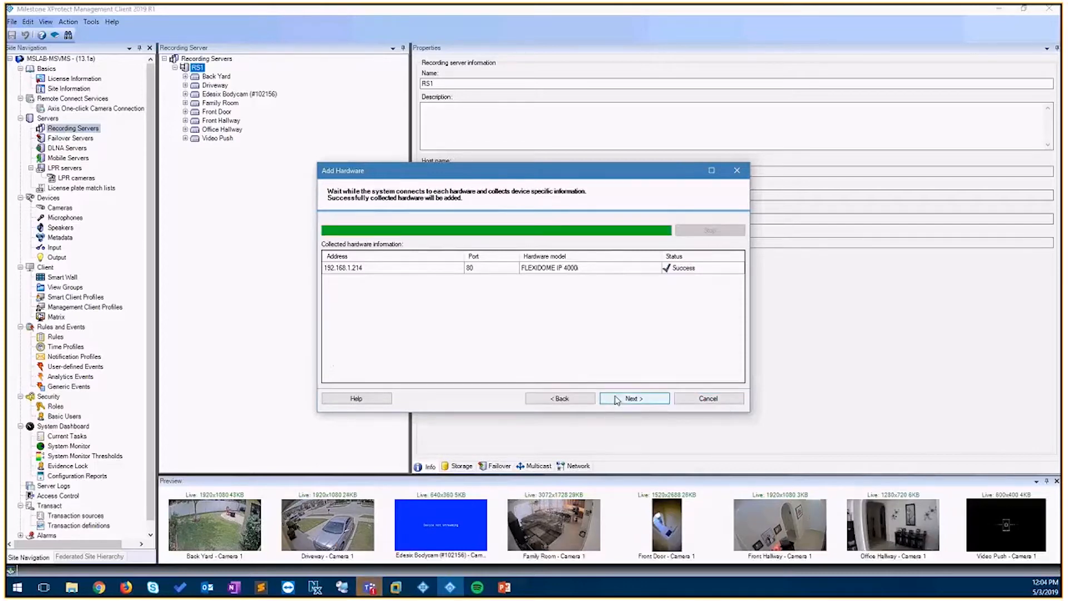
{"action": "left_click", "coordinate": [616, 398]}
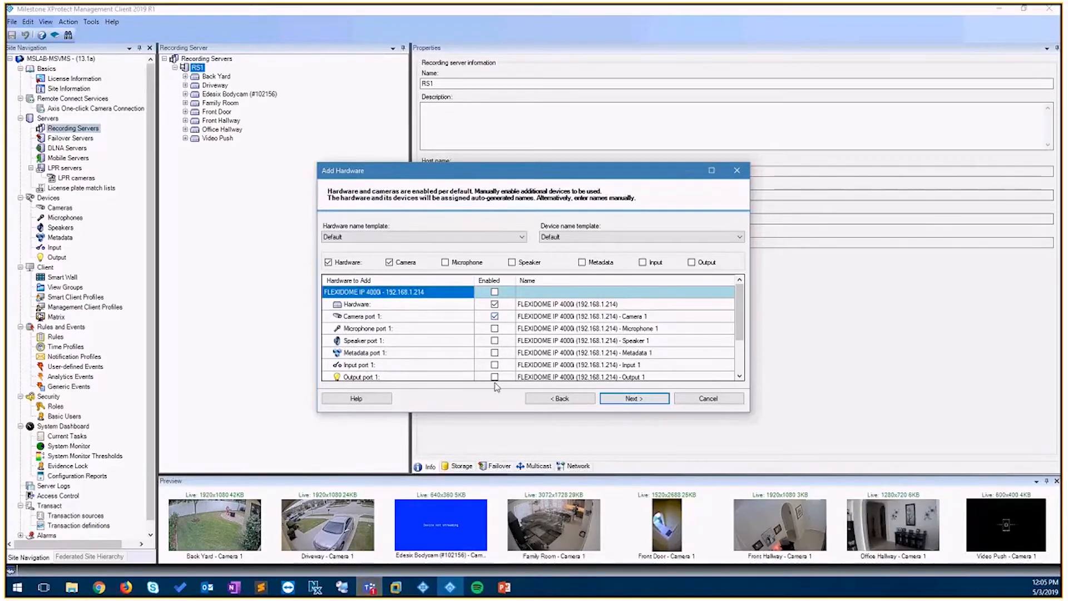
- Review the devices to be added, toggling the Speaker devices on and off
{"action": "scroll", "coordinate": [495, 367], "scroll_direction": "down", "scroll_amount": 3}
{"action": "scroll", "coordinate": [494, 358], "scroll_direction": "up", "scroll_amount": 3}
{"action": "scroll", "coordinate": [500, 329], "scroll_direction": "down", "scroll_amount": 3}
{"action": "scroll", "coordinate": [498, 327], "scroll_direction": "up", "scroll_amount": 3}
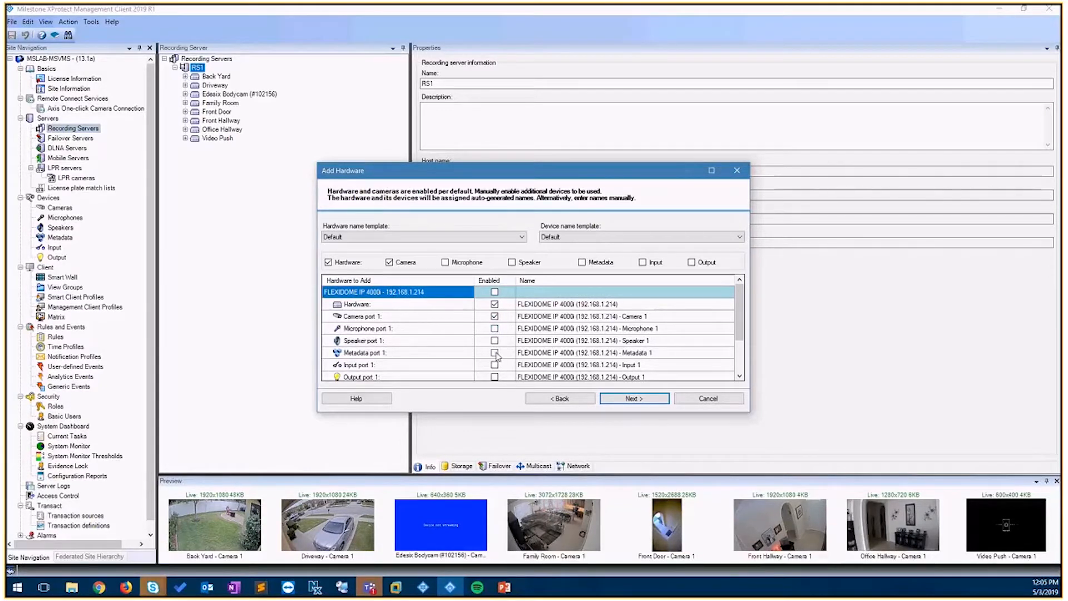
{"action": "scroll", "coordinate": [496, 356], "scroll_direction": "down", "scroll_amount": 1}
{"action": "scroll", "coordinate": [497, 350], "scroll_direction": "up", "scroll_amount": 1}
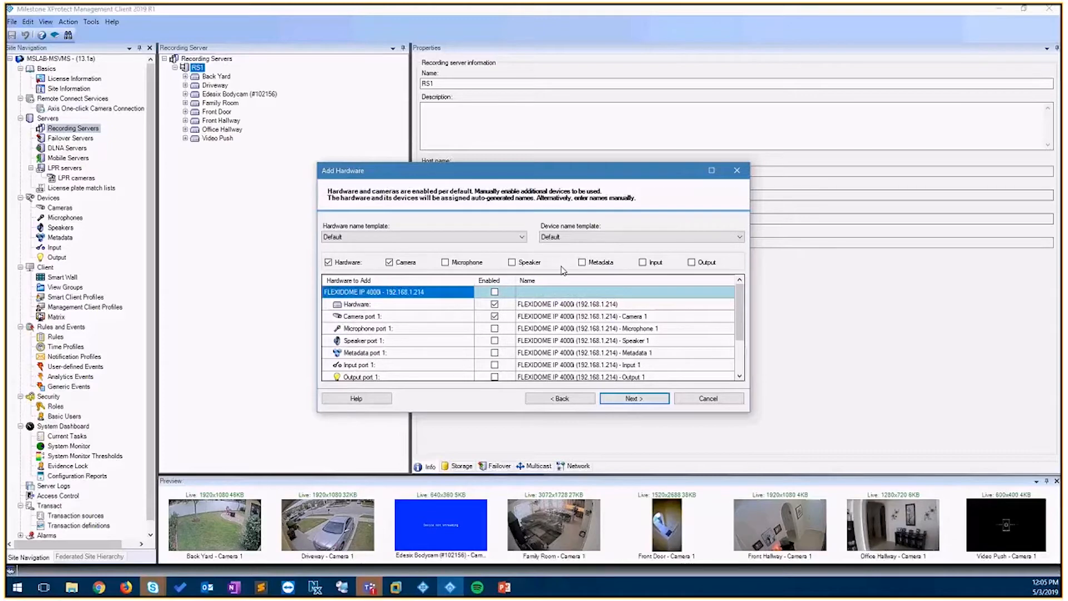
{"action": "left_click", "coordinate": [512, 262]}
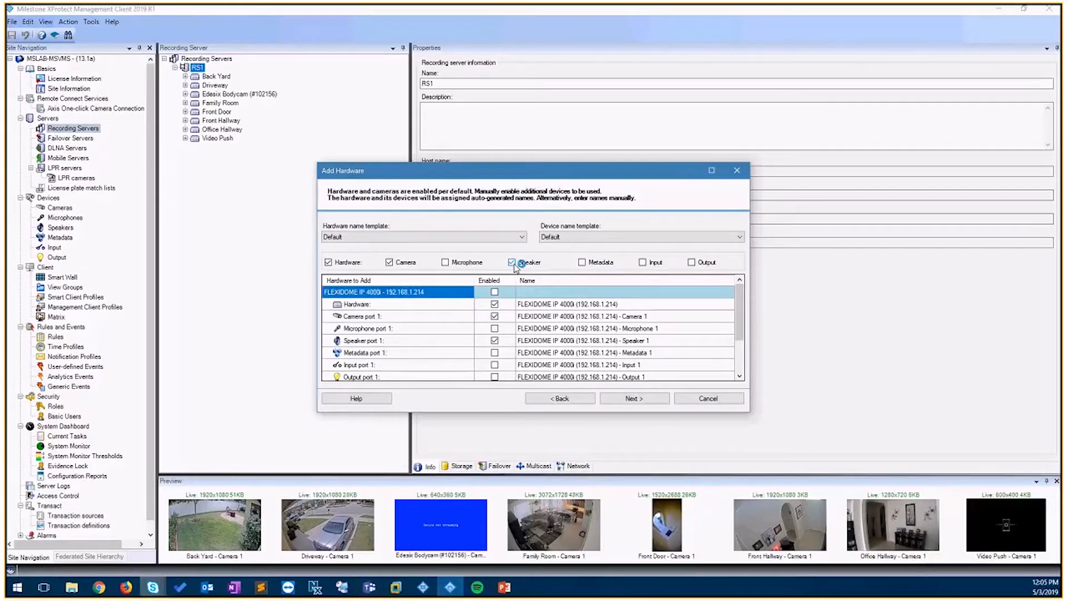
{"action": "left_click", "coordinate": [512, 263]}
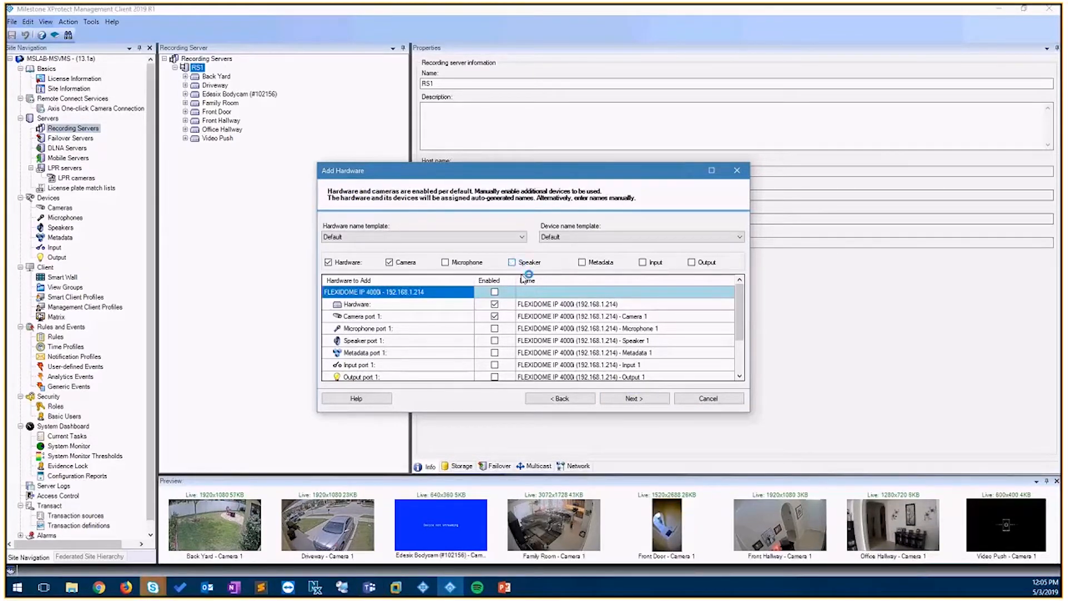
- Rename the hardware to Test Camera
{"action": "left_click", "coordinate": [628, 305]}
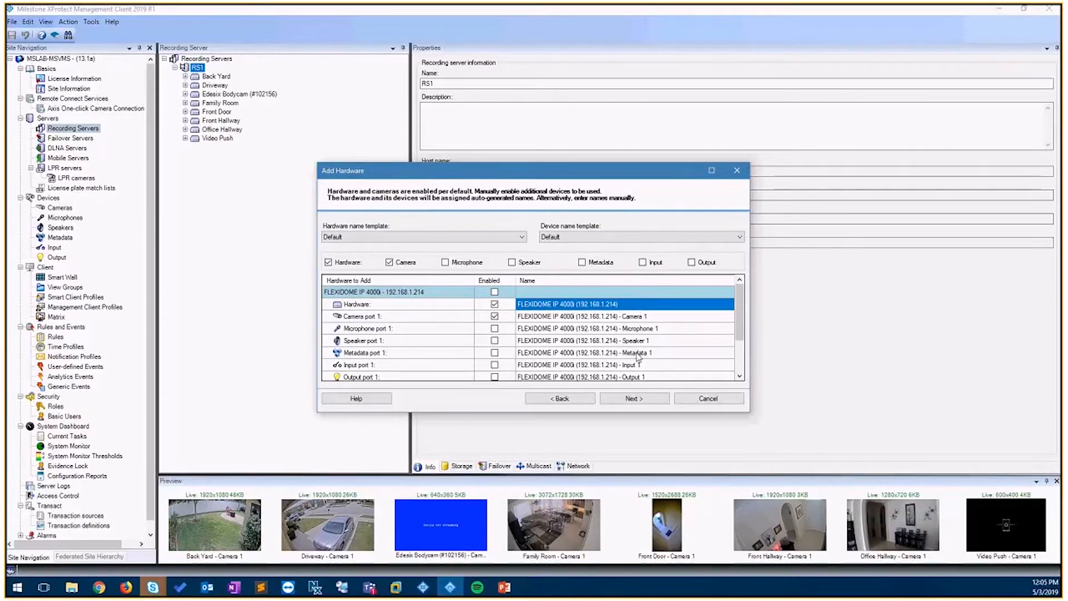
{"action": "left_click", "coordinate": [640, 309]}
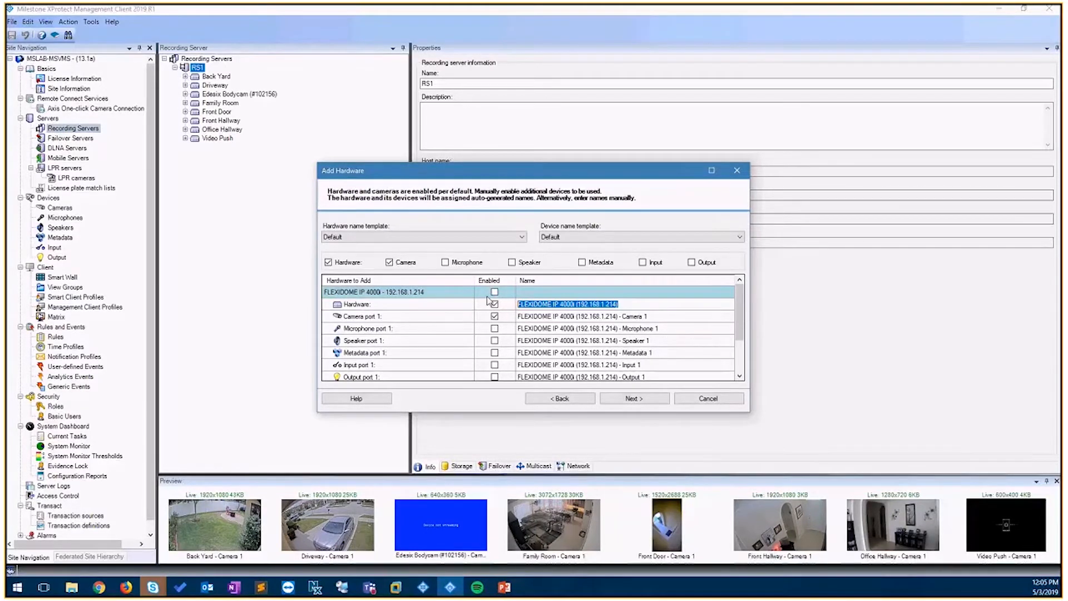
{"action": "type", "text": "Test "}
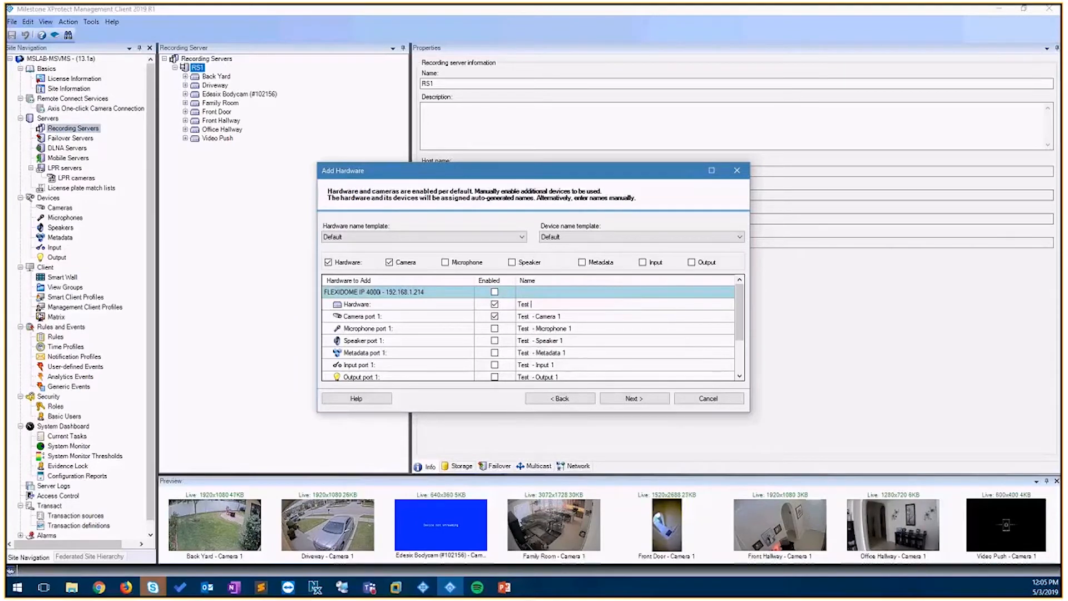
{"action": "type", "text": "Camera"}
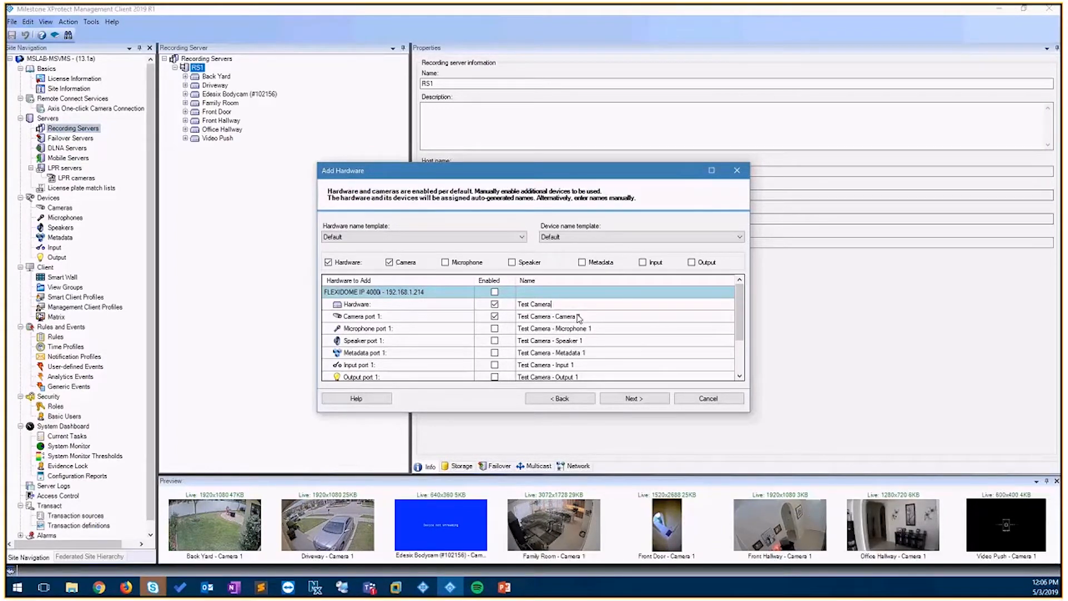
{"action": "left_click", "coordinate": [579, 291]}
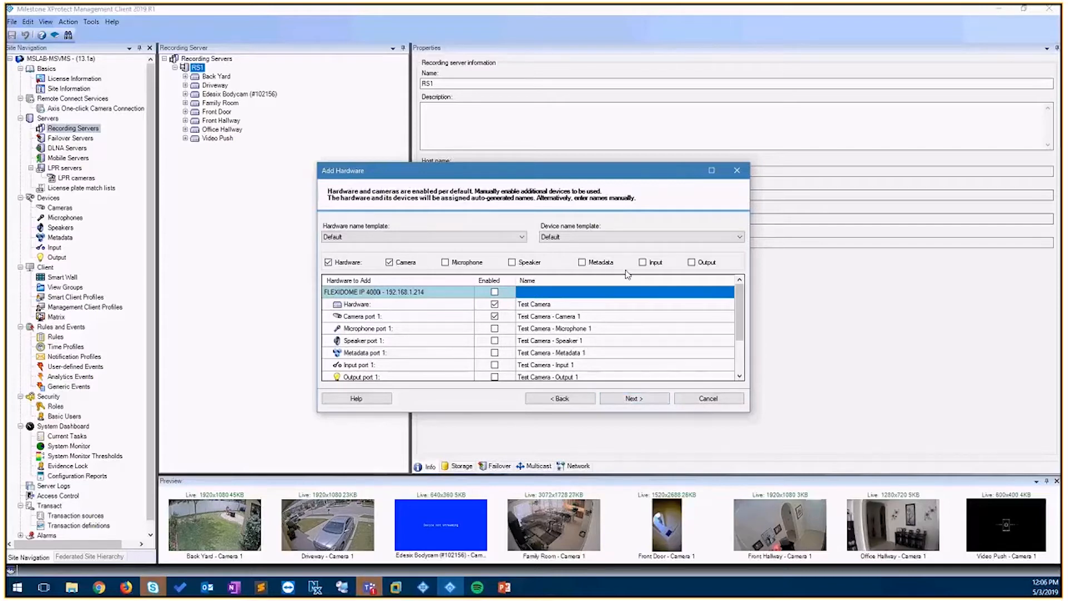
- Set the default camera group to _NEW CAMERAS under FMFF and finish adding the hardware
{"action": "left_click", "coordinate": [619, 400]}
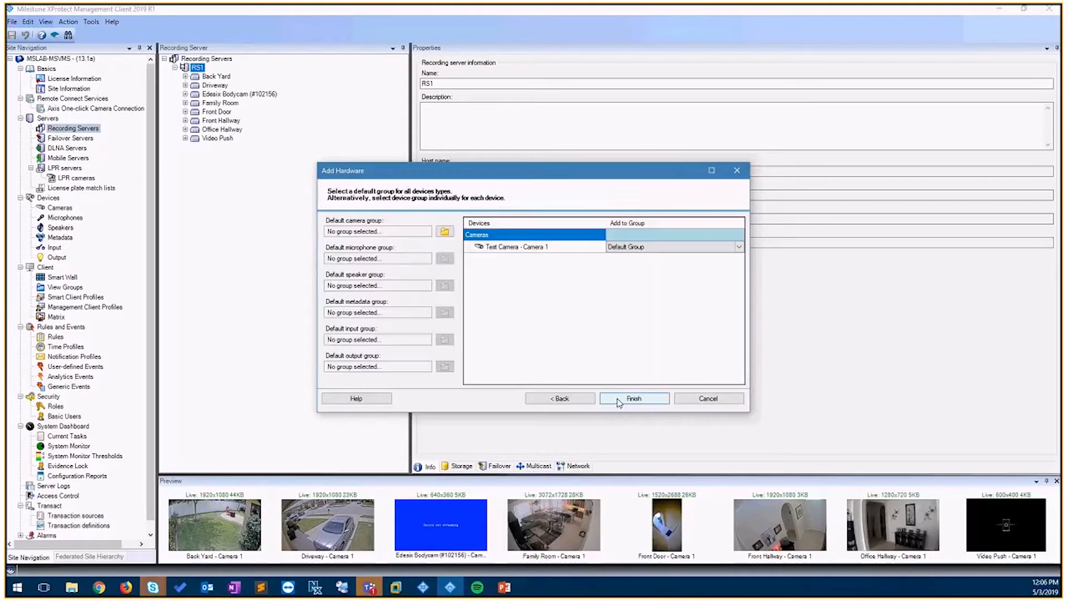
{"action": "left_click", "coordinate": [445, 232]}
{"action": "left_click", "coordinate": [460, 259]}
{"action": "left_click", "coordinate": [504, 268]}
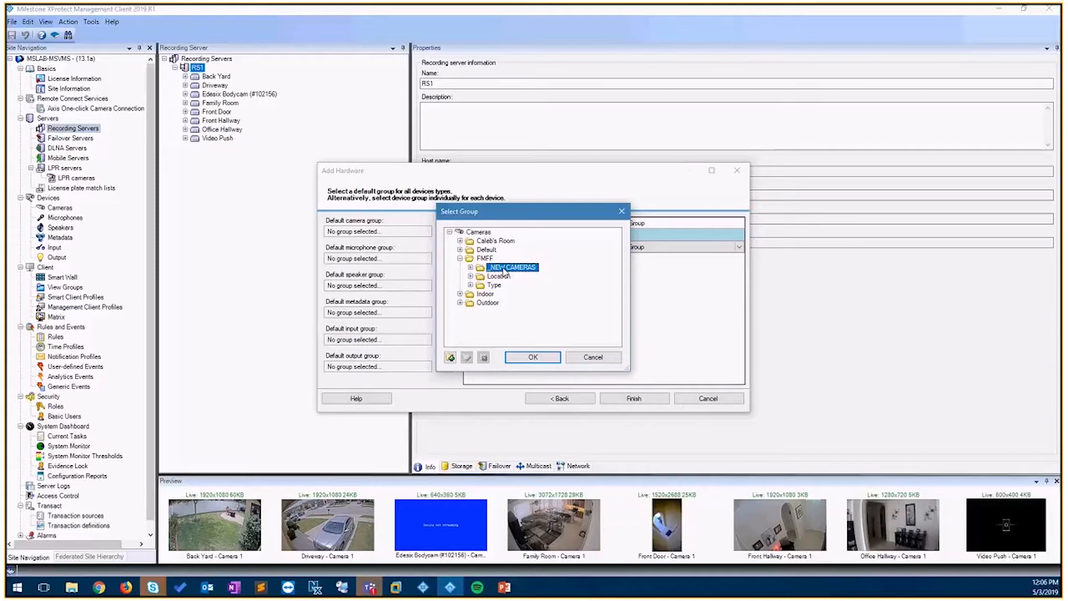
{"action": "left_click", "coordinate": [533, 357]}
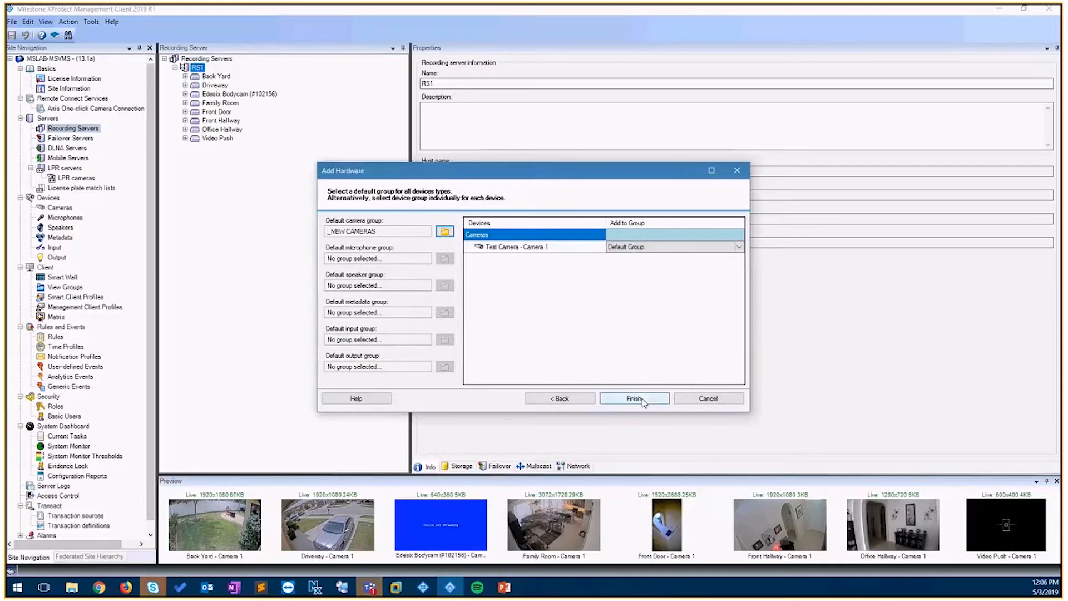
{"action": "left_click", "coordinate": [642, 398]}
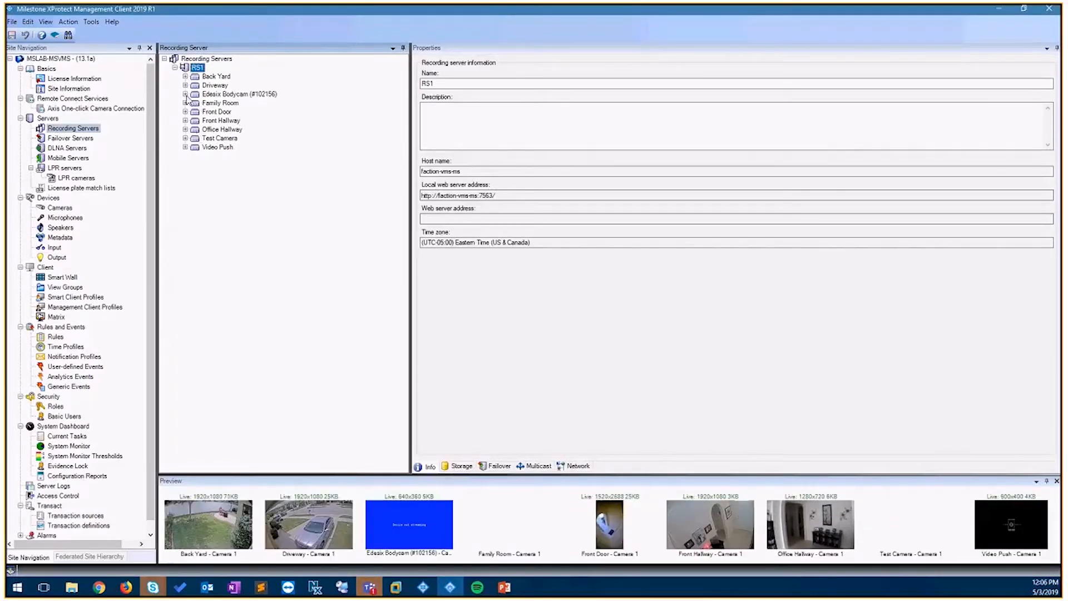
- Review the new Test Camera hardware's devices and its camera inside the FMFF _NEW CAMERAS camera group
{"action": "left_click", "coordinate": [211, 139]}
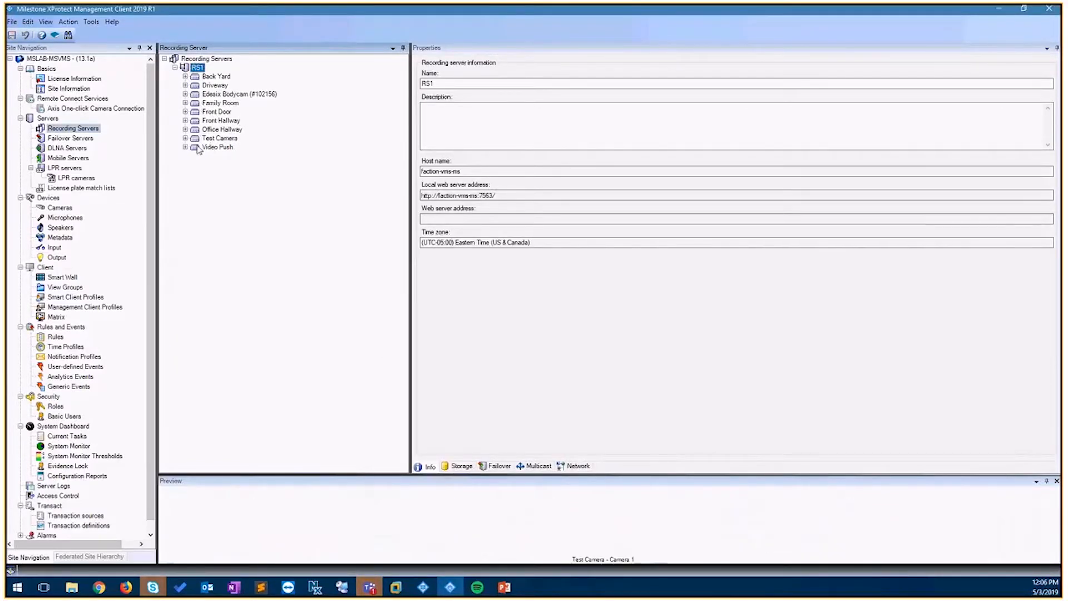
{"action": "left_click", "coordinate": [185, 139]}
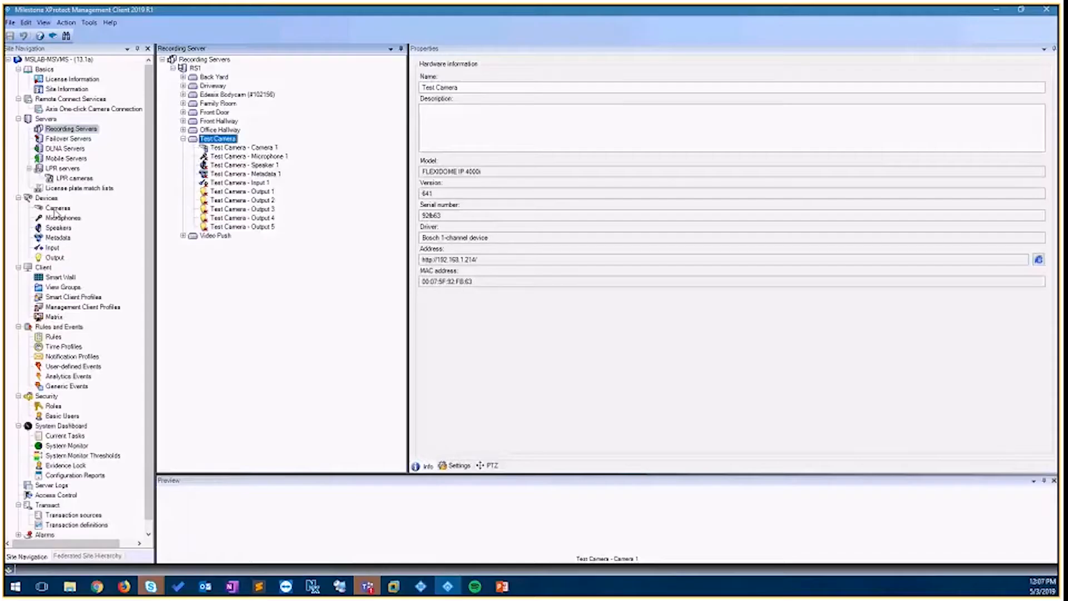
{"action": "left_click", "coordinate": [56, 208]}
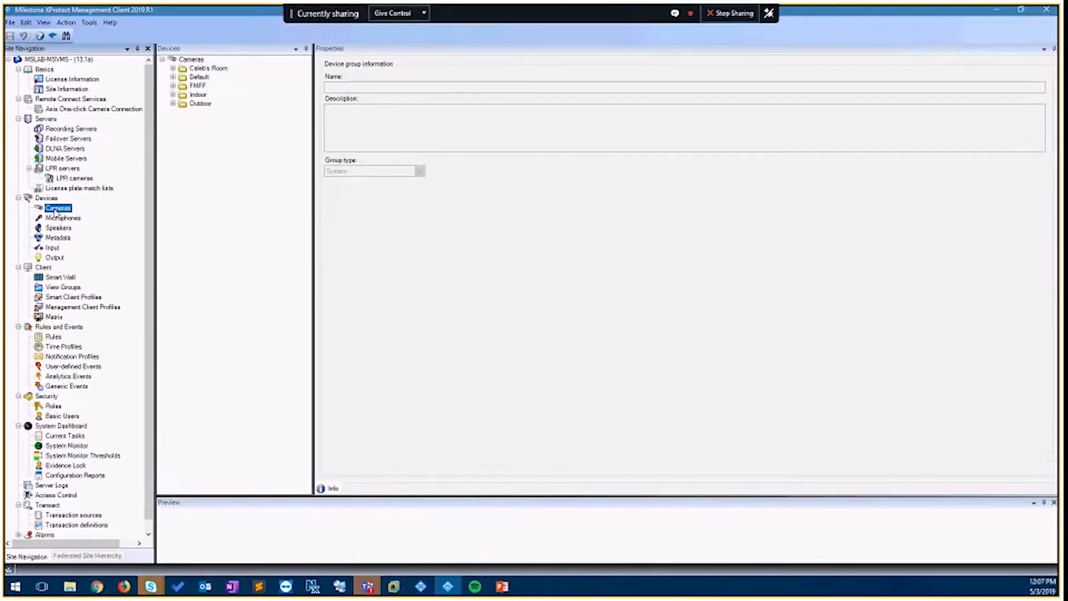
{"action": "left_click", "coordinate": [172, 86]}
{"action": "left_click", "coordinate": [224, 95]}
{"action": "left_click", "coordinate": [183, 95]}
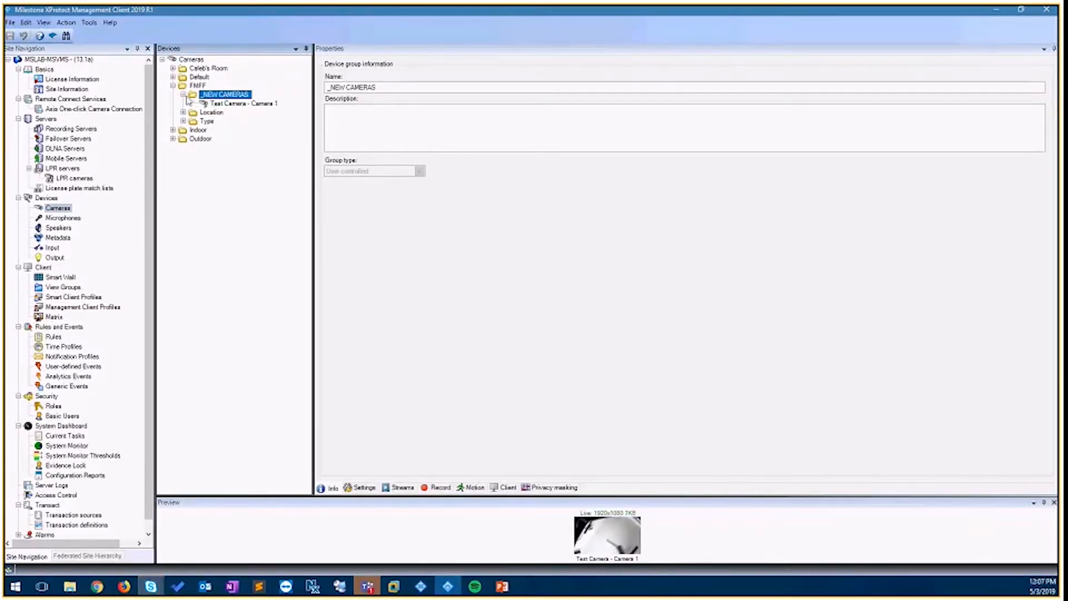
{"action": "key", "text": "Left"}
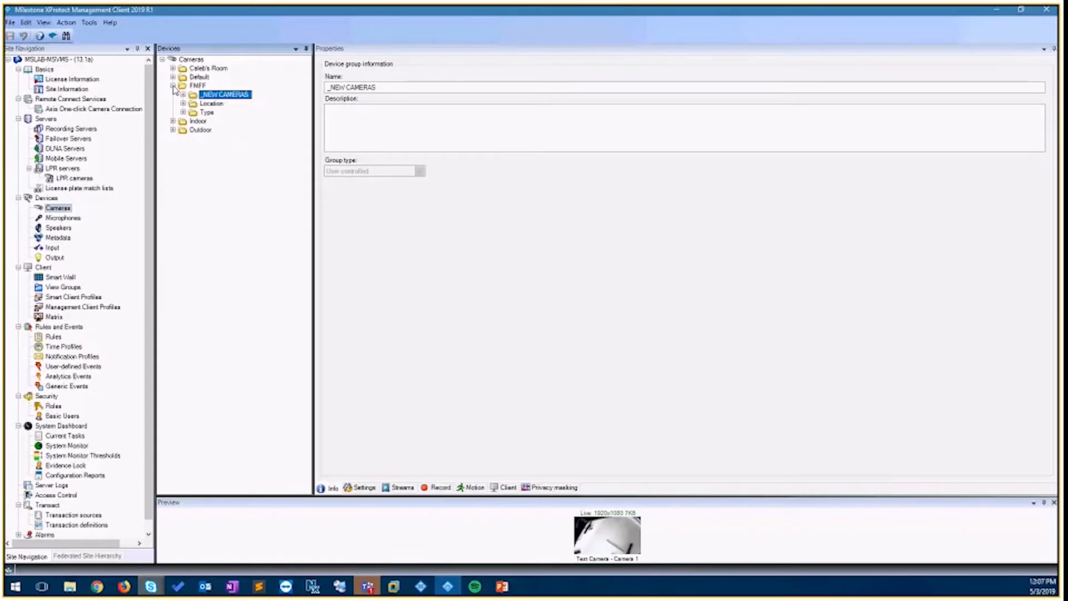
{"action": "left_click", "coordinate": [173, 86]}
{"action": "left_click", "coordinate": [71, 128]}
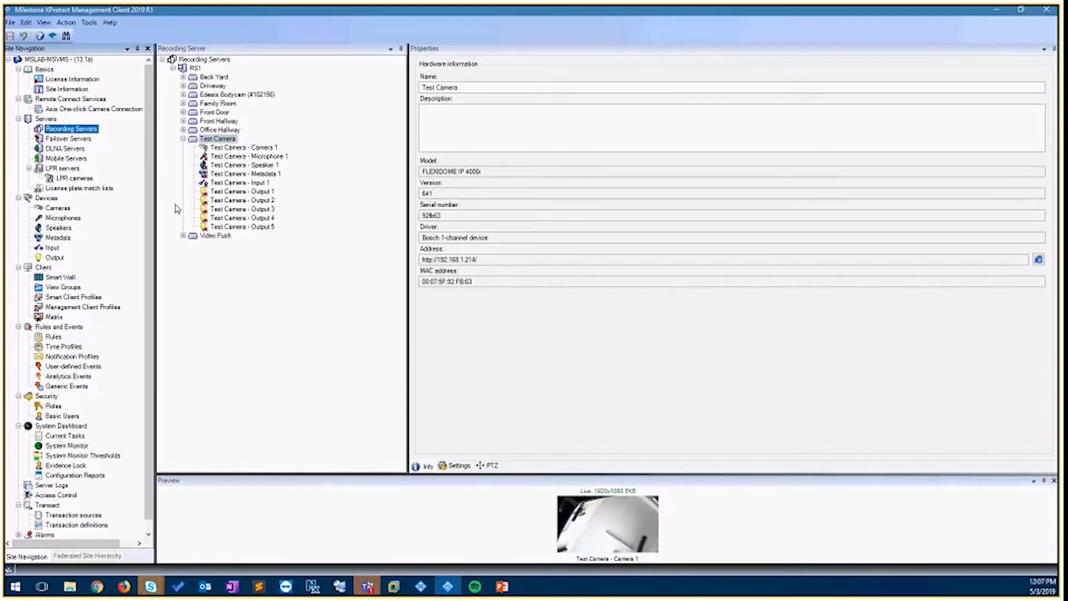
{"action": "left_click", "coordinate": [183, 140]}
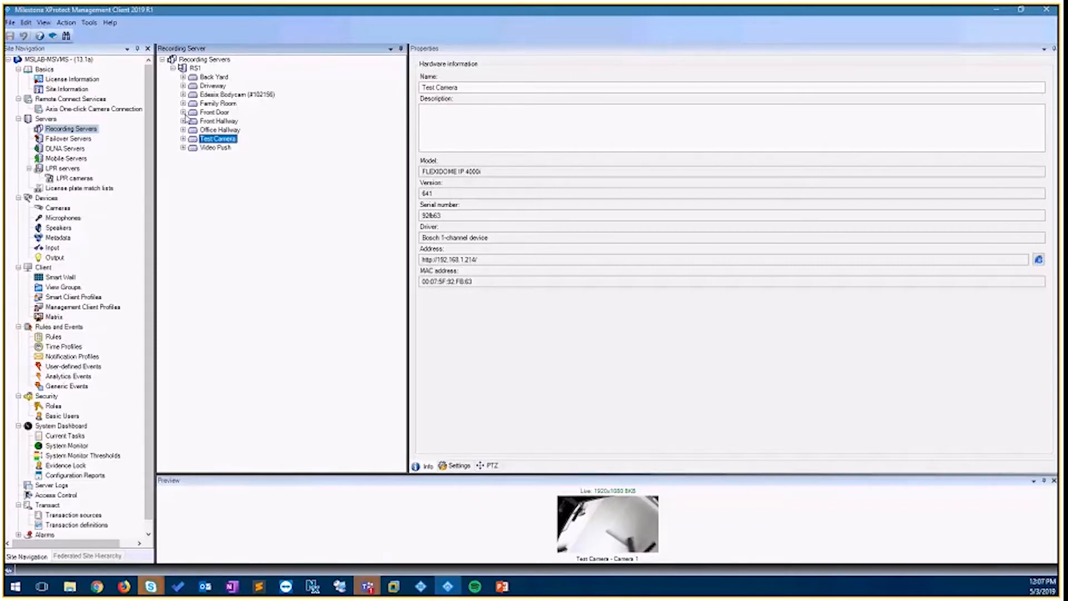
- Start the Replace Hardware wizard for the Driveway hardware and accept the prefilled address, credentials and driver
{"action": "left_click", "coordinate": [183, 86]}
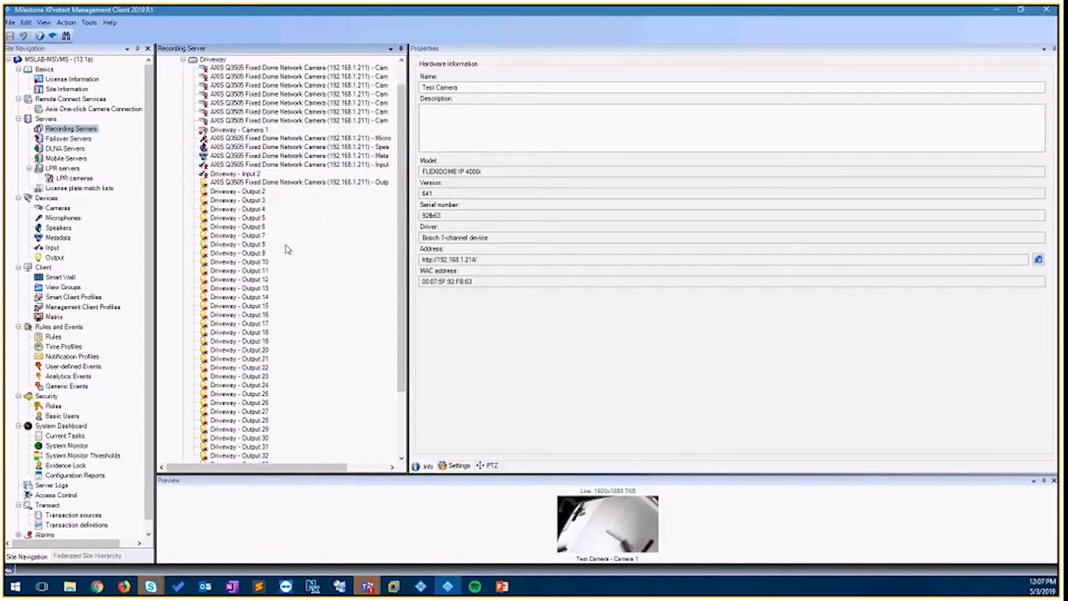
{"action": "scroll", "coordinate": [288, 249], "scroll_direction": "down", "scroll_amount": 2}
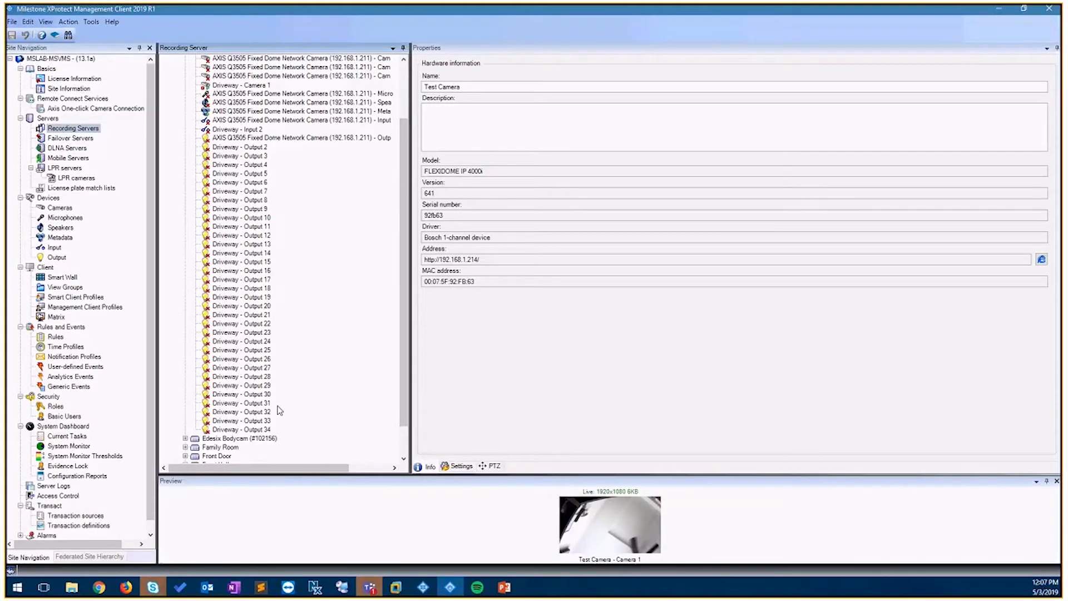
{"action": "scroll", "coordinate": [217, 89], "scroll_direction": "up", "scroll_amount": 3}
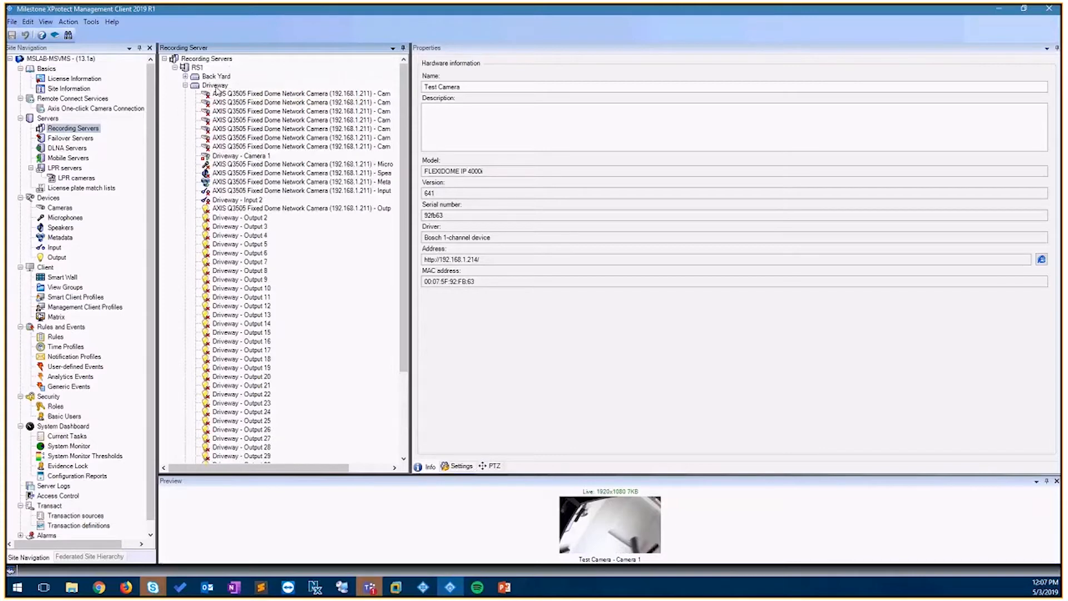
{"action": "right_click", "coordinate": [216, 86]}
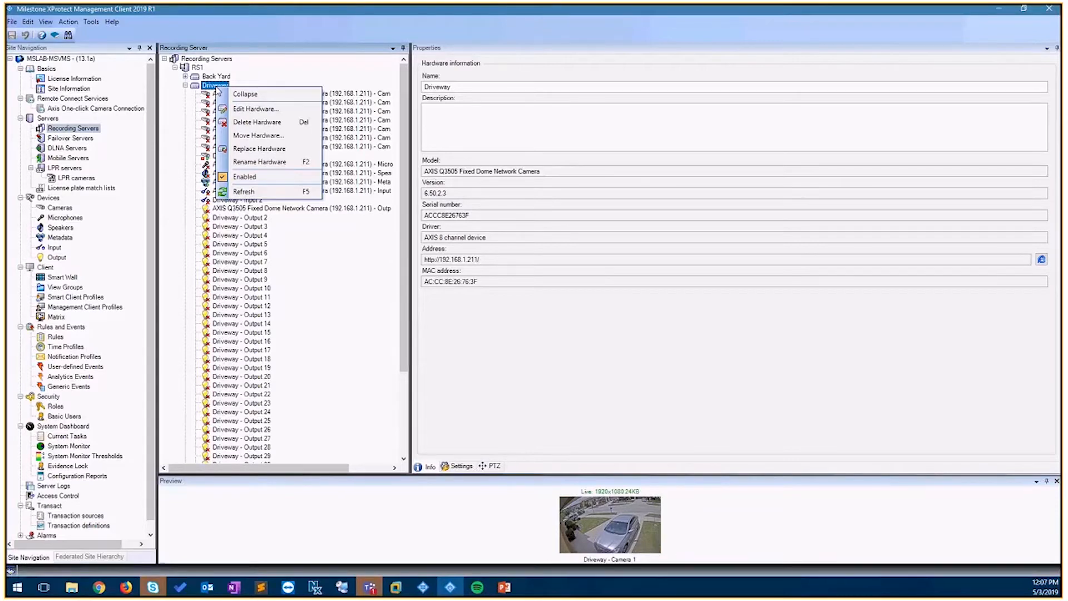
{"action": "left_click", "coordinate": [261, 149]}
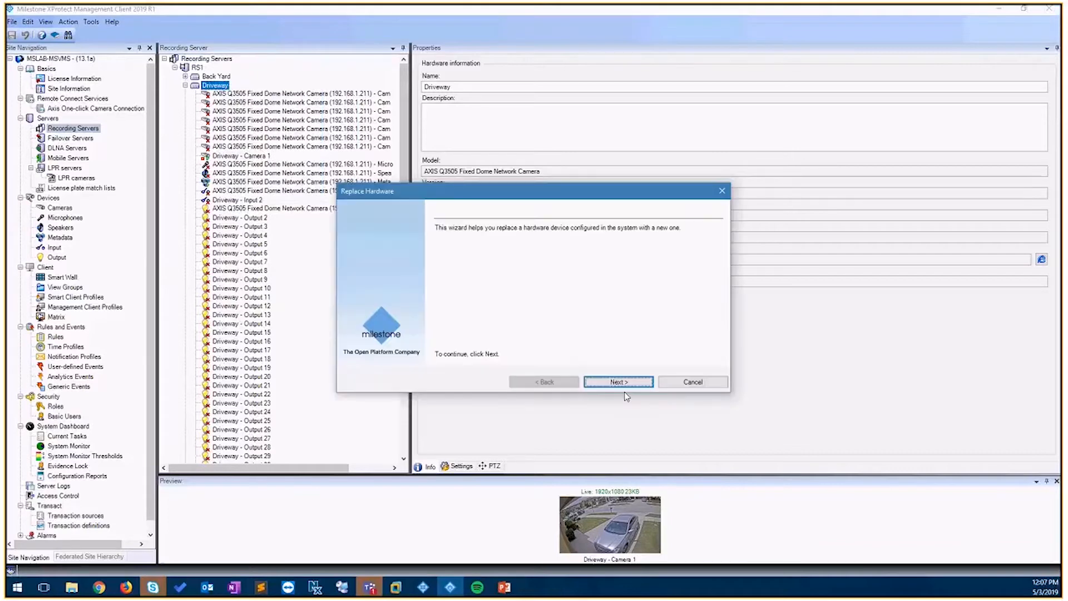
{"action": "left_click", "coordinate": [619, 383]}
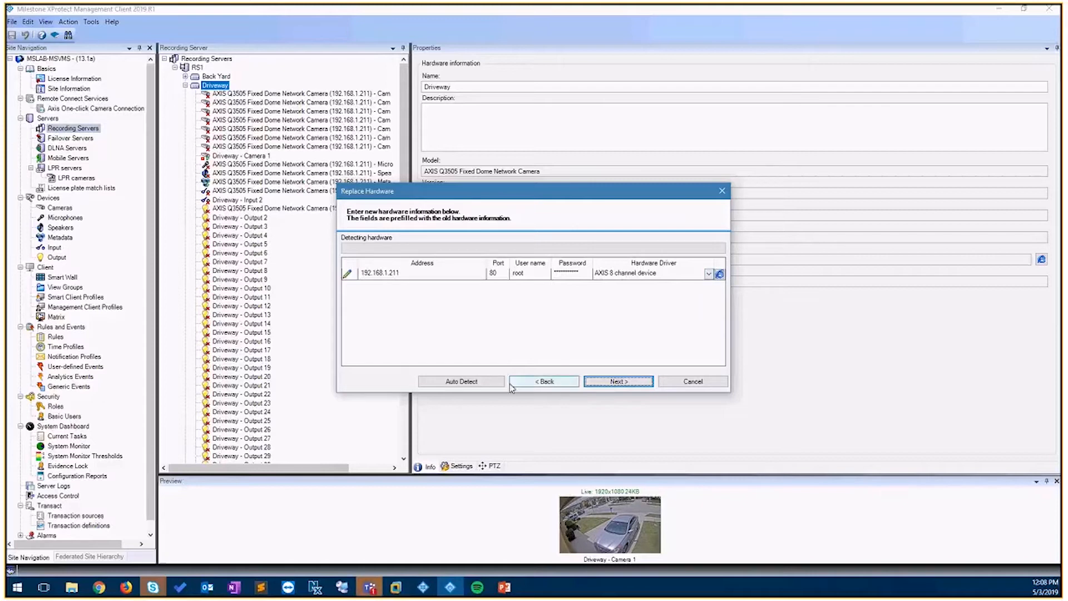
{"action": "left_click", "coordinate": [615, 382]}
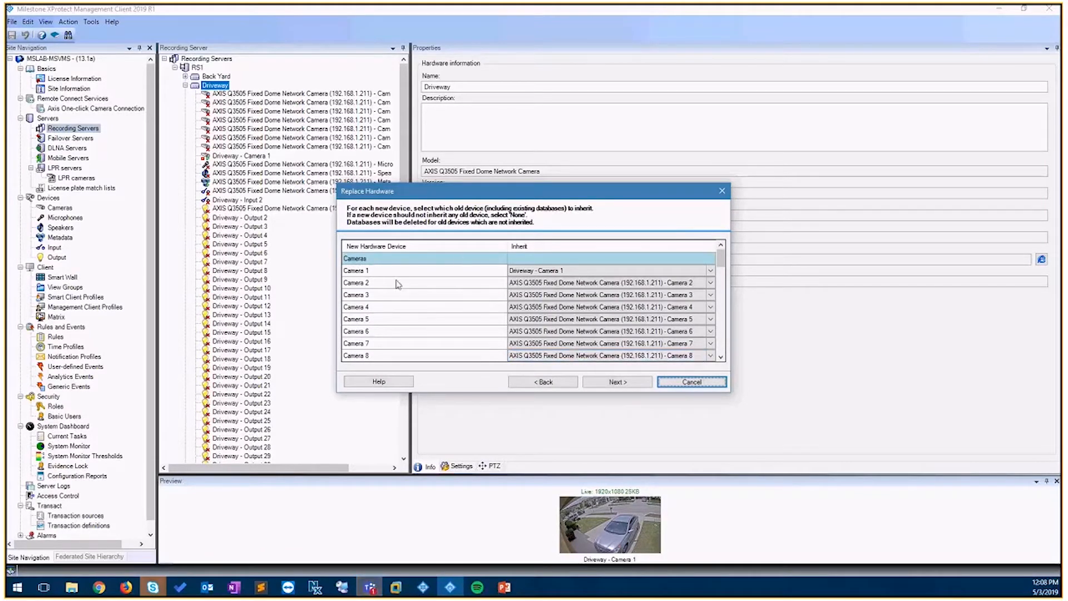
- Set new Camera 1 to inherit Driveway - Camera 1, confirm the hardware replacement and close the summary
{"action": "left_click", "coordinate": [554, 274]}
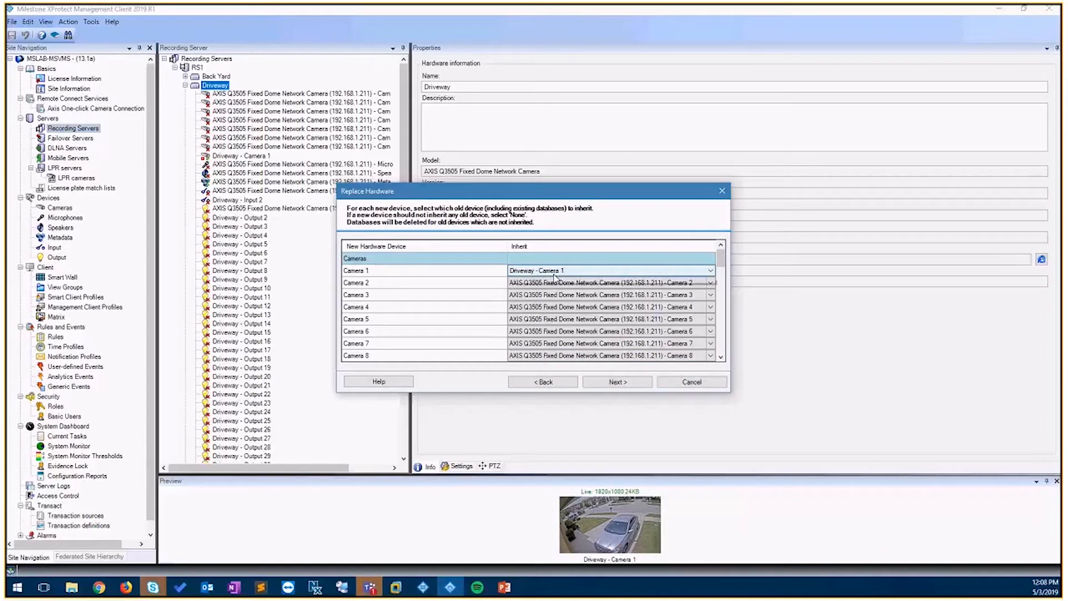
{"action": "left_click", "coordinate": [557, 282]}
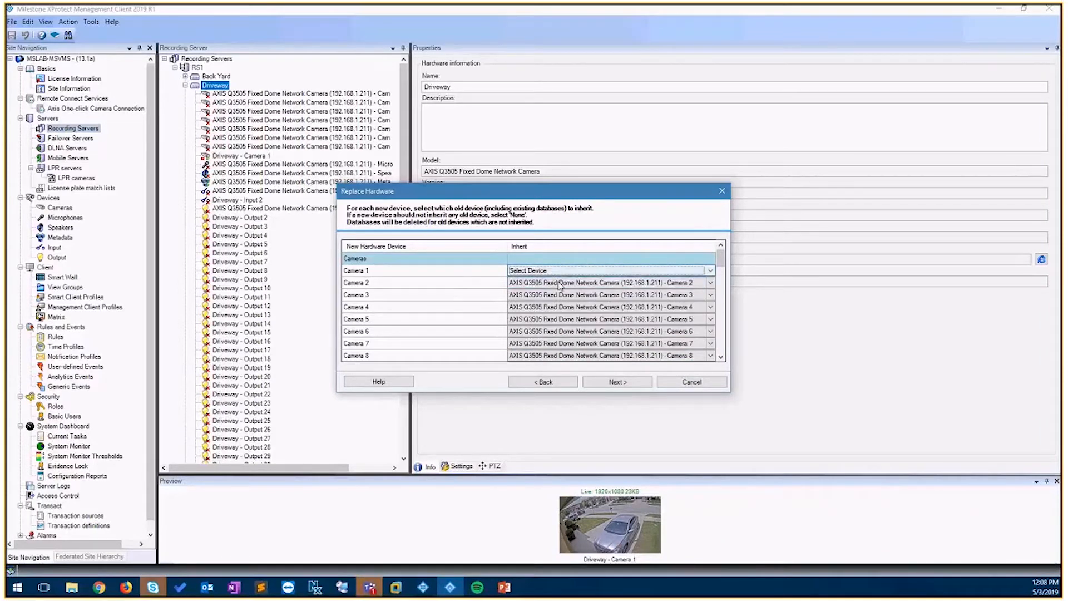
{"action": "left_click_drag", "start_coordinate": [721, 263], "coordinate": [725, 273]}
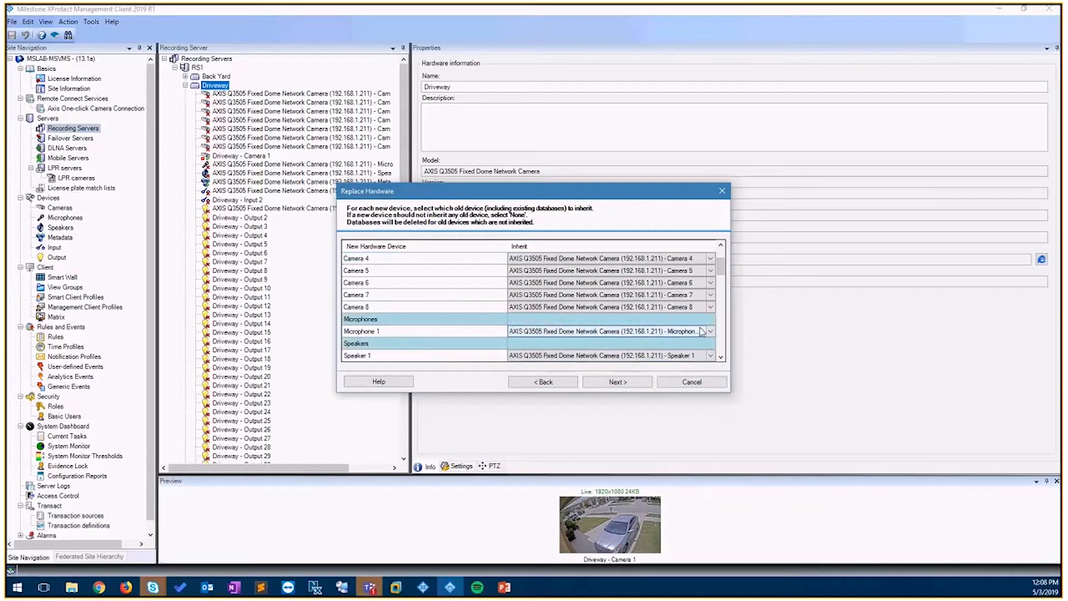
{"action": "scroll", "coordinate": [702, 332], "scroll_direction": "down", "scroll_amount": 1}
{"action": "left_click_drag", "start_coordinate": [721, 279], "coordinate": [723, 341]}
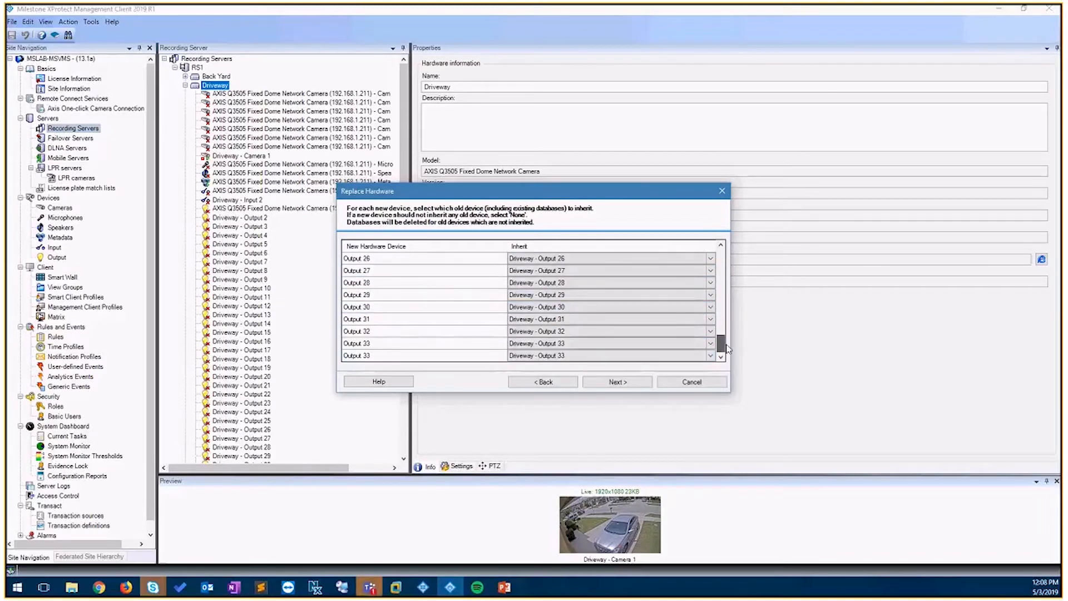
{"action": "scroll", "coordinate": [550, 346], "scroll_direction": "up", "scroll_amount": 15}
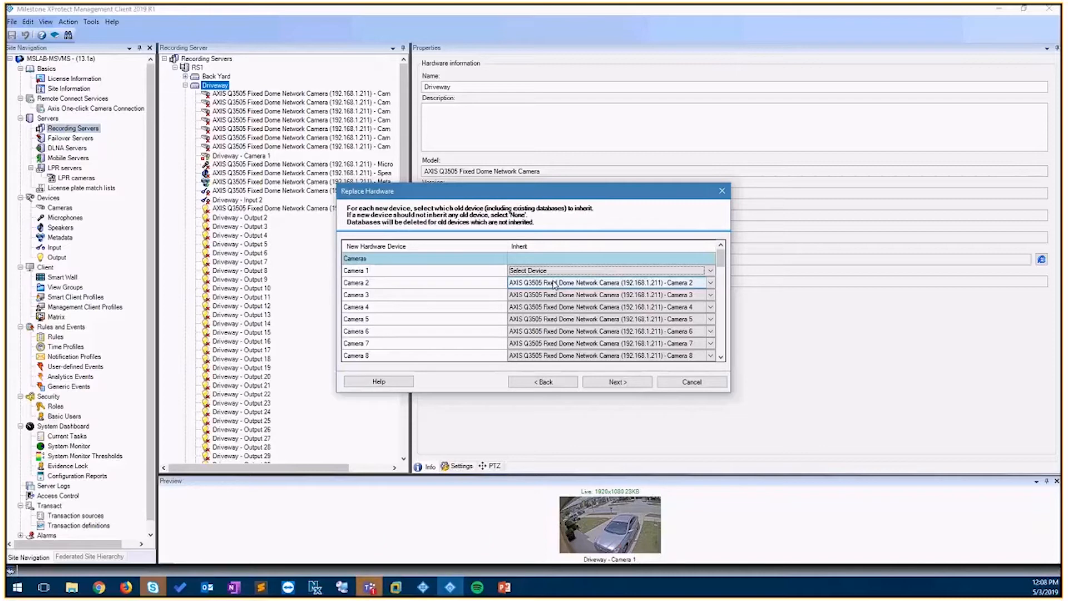
{"action": "left_click", "coordinate": [573, 271]}
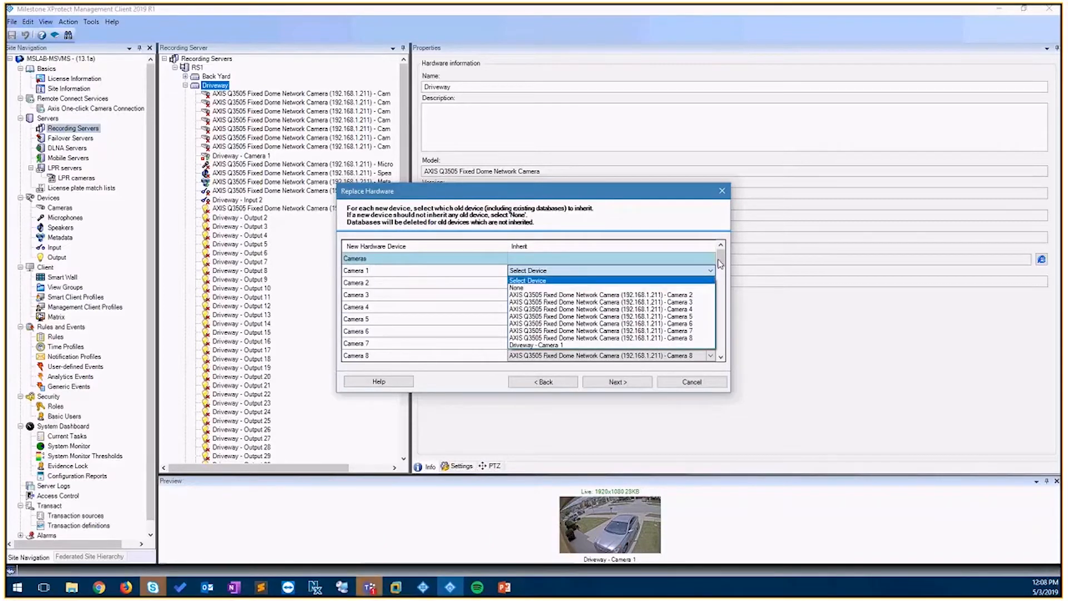
{"action": "left_click", "coordinate": [573, 345]}
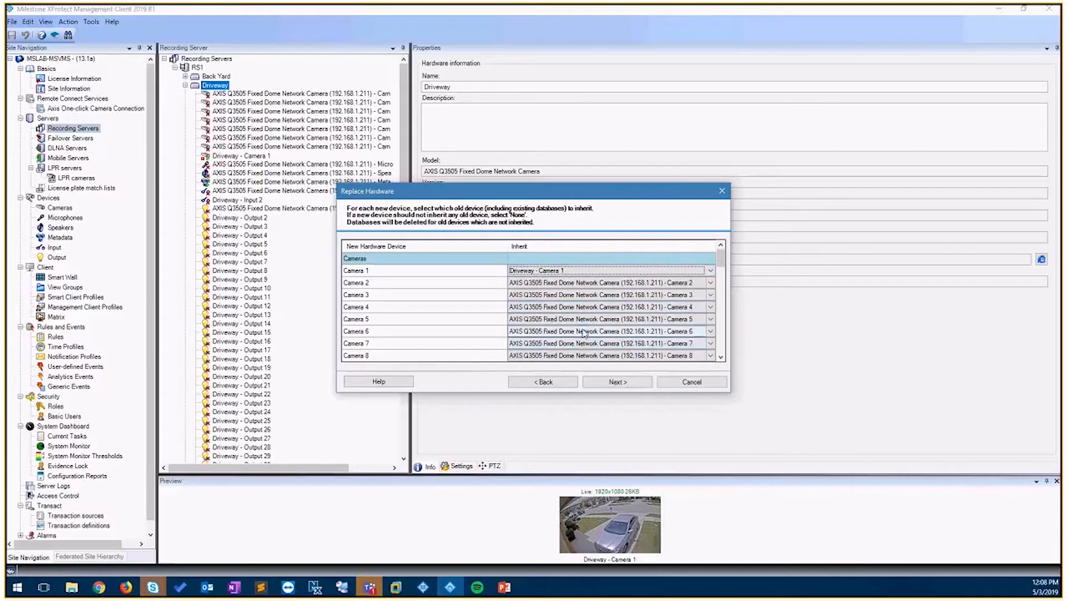
{"action": "left_click", "coordinate": [606, 382]}
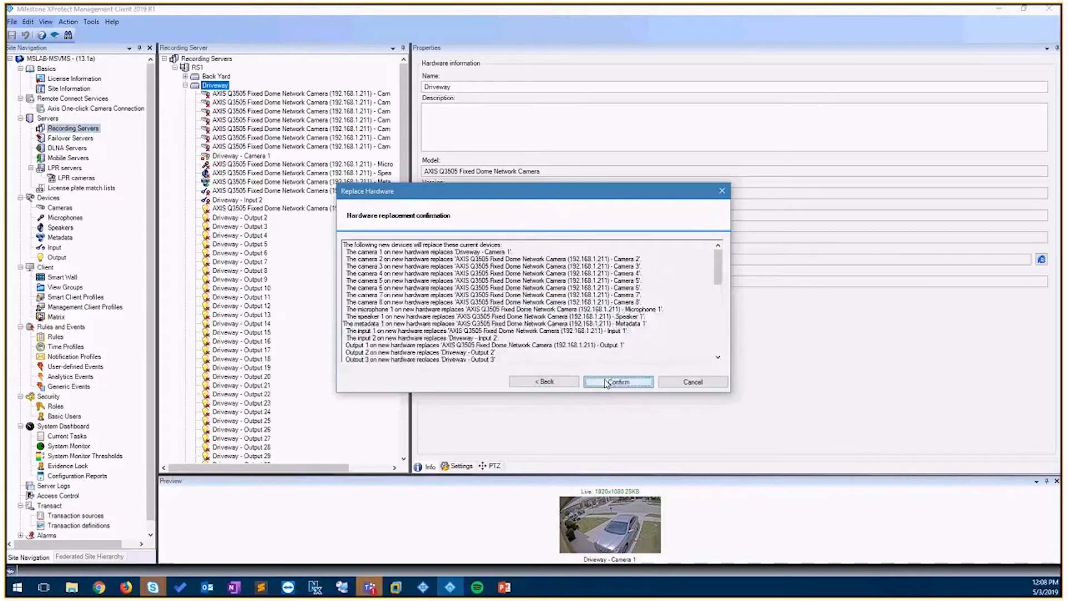
{"action": "left_click", "coordinate": [606, 382]}
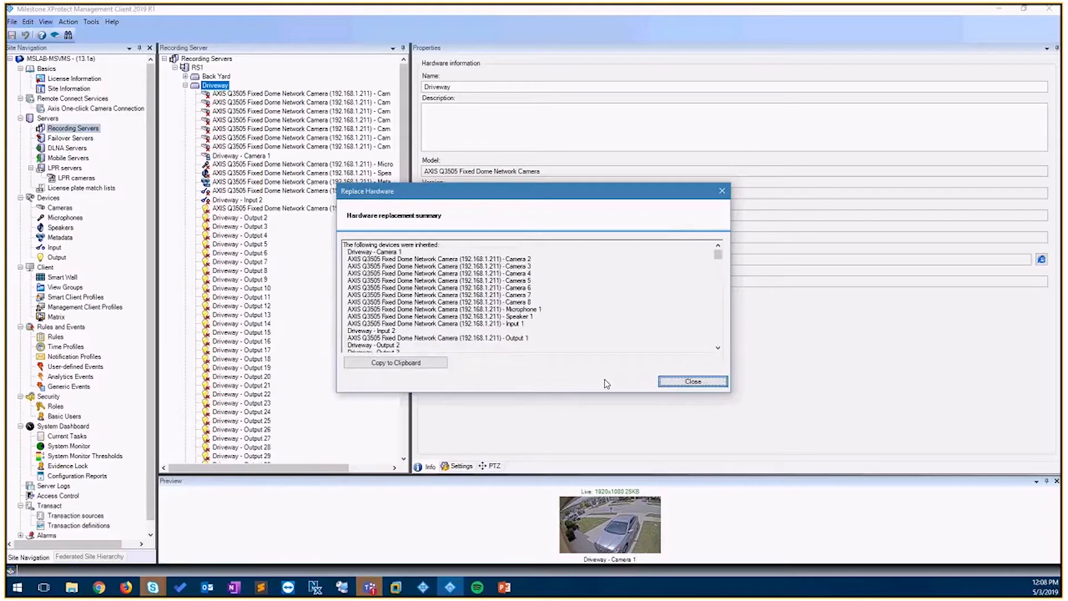
{"action": "left_click", "coordinate": [670, 383]}
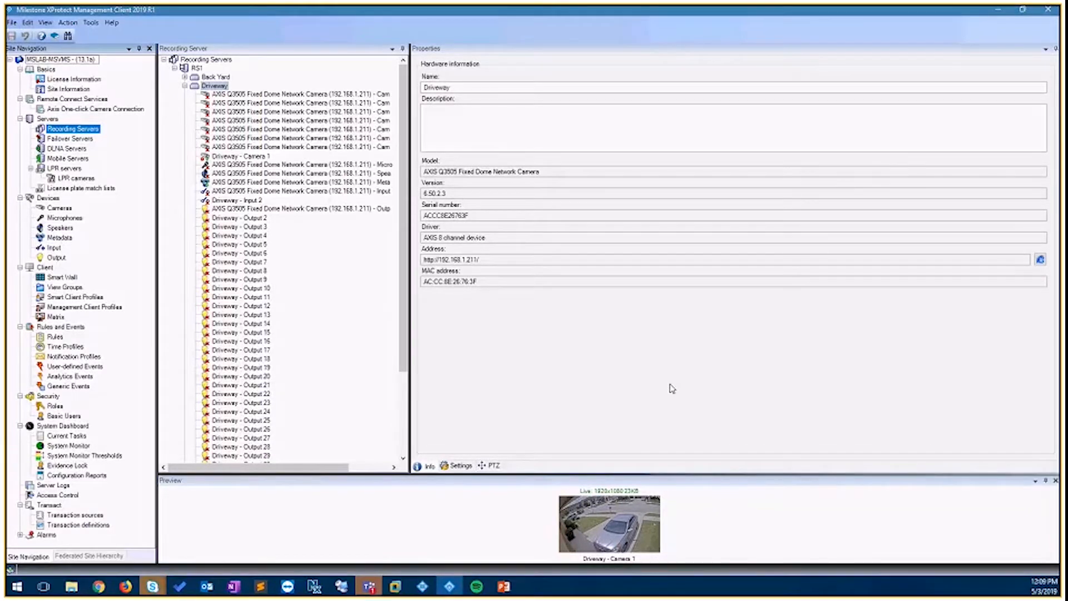
- For the Test role, allow View live and Playback on the Indoor camera group
{"action": "left_click", "coordinate": [185, 86]}
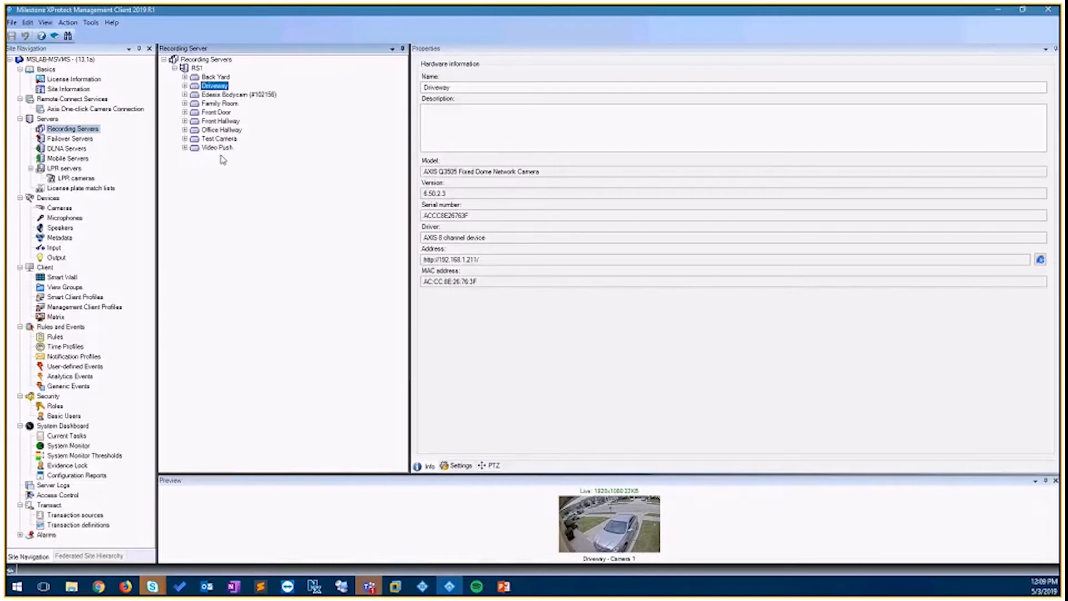
{"action": "left_click", "coordinate": [59, 208]}
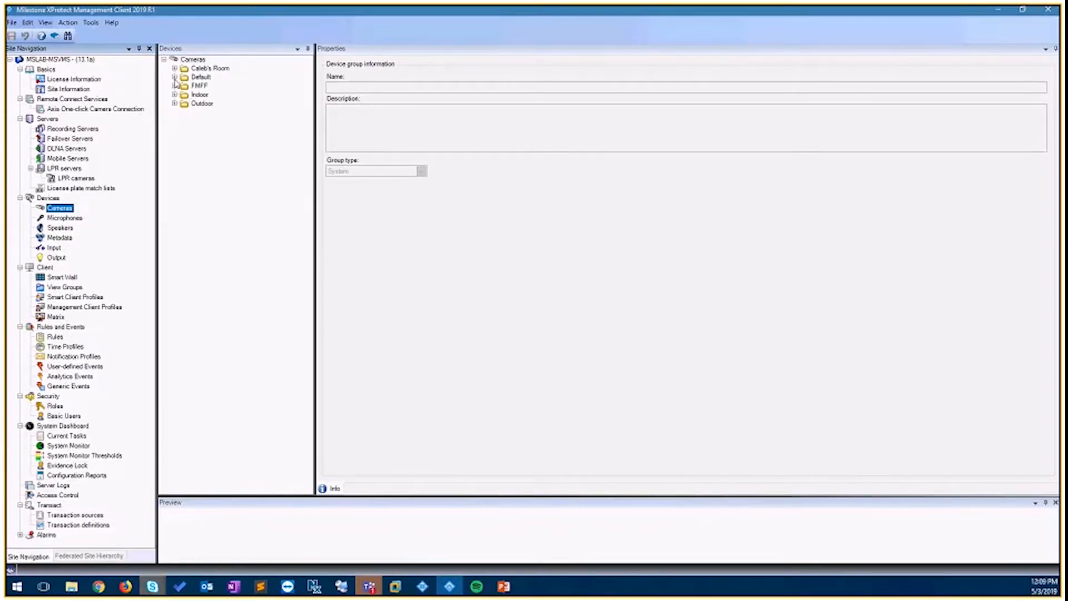
{"action": "left_click", "coordinate": [55, 405]}
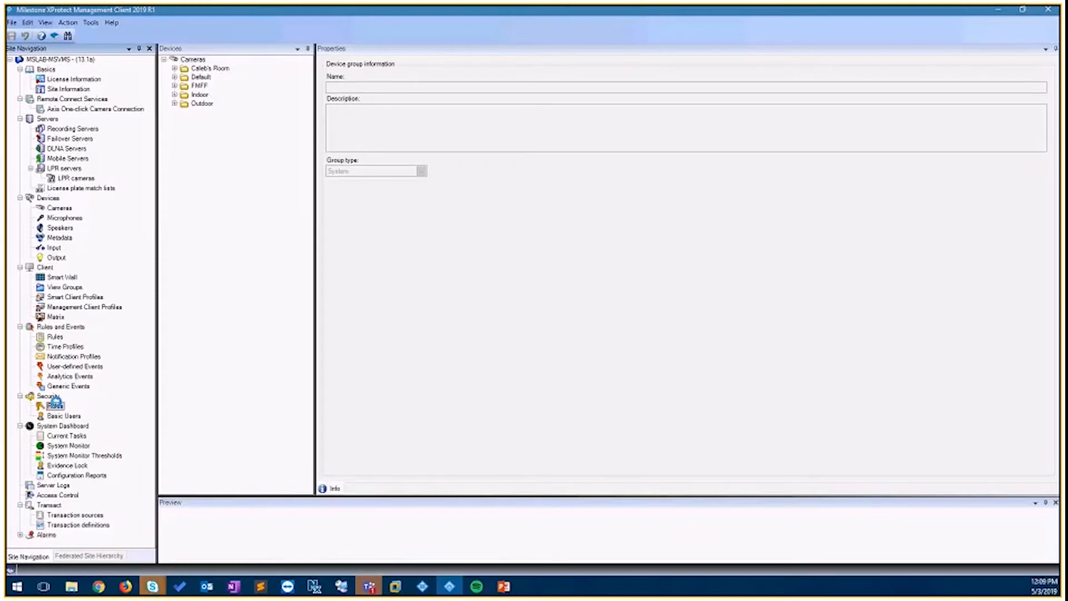
{"action": "left_click", "coordinate": [198, 92]}
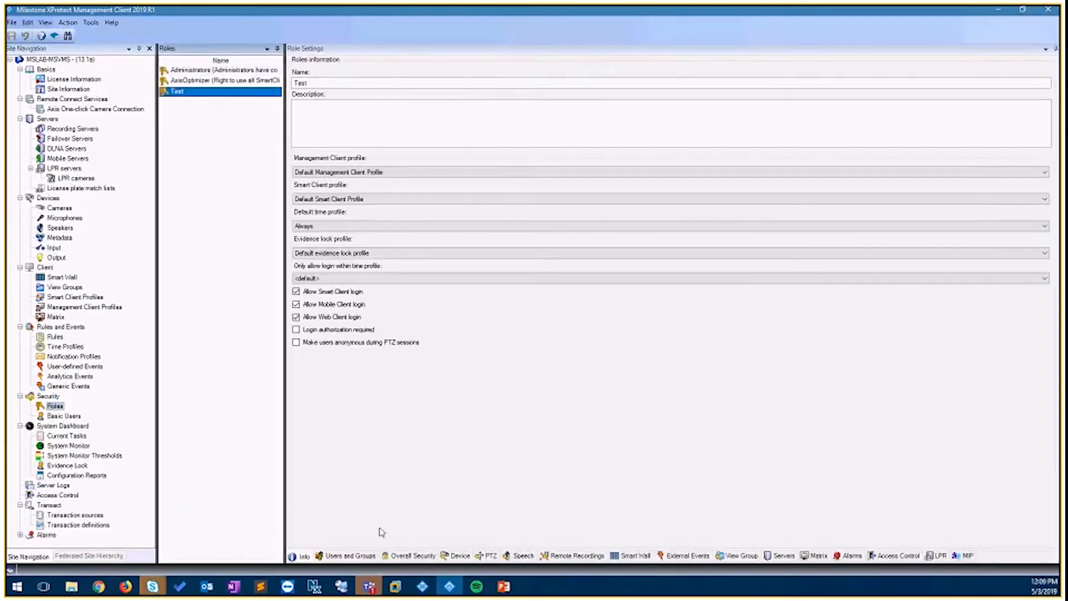
{"action": "left_click", "coordinate": [415, 556]}
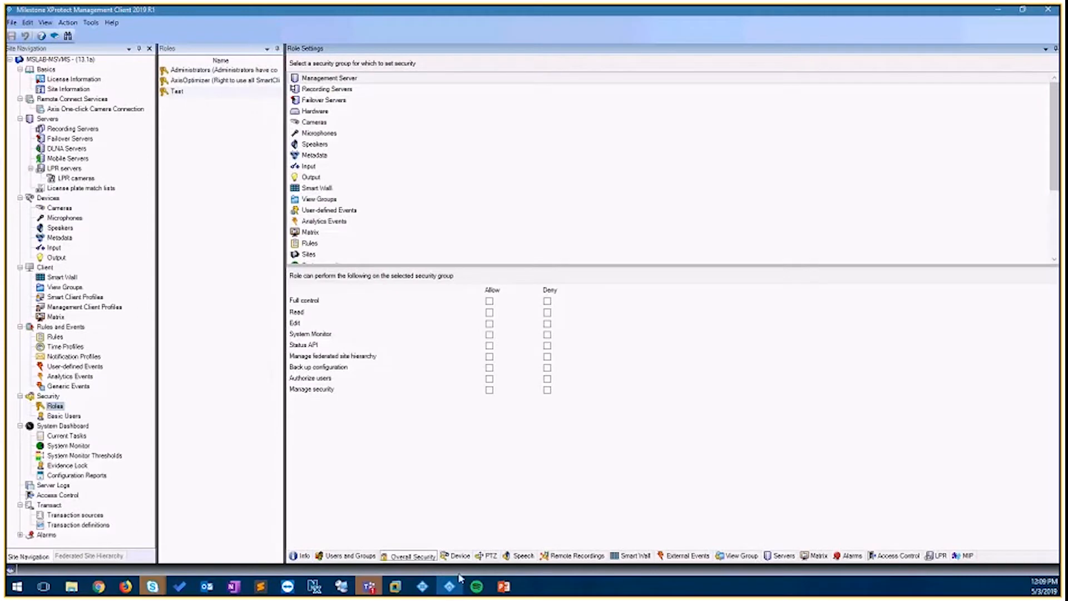
{"action": "left_click", "coordinate": [458, 556]}
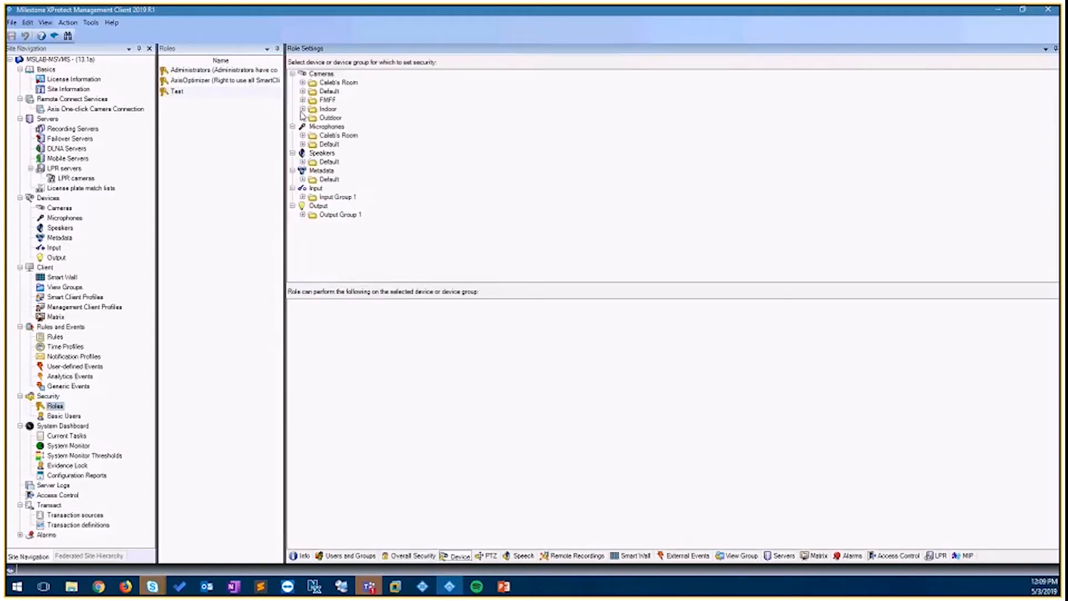
{"action": "left_click", "coordinate": [303, 109]}
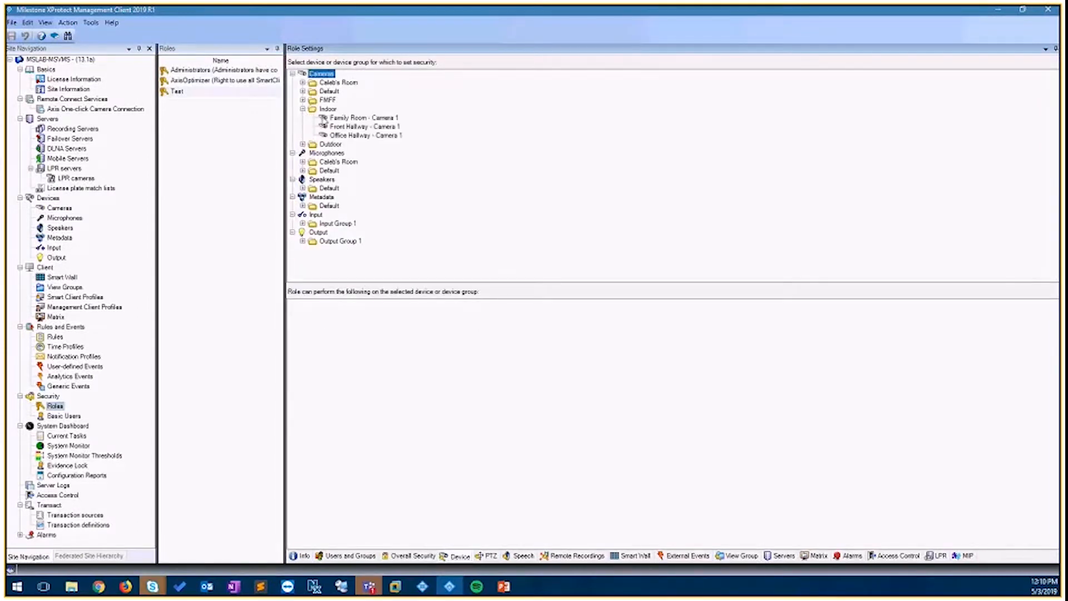
{"action": "left_click", "coordinate": [313, 312]}
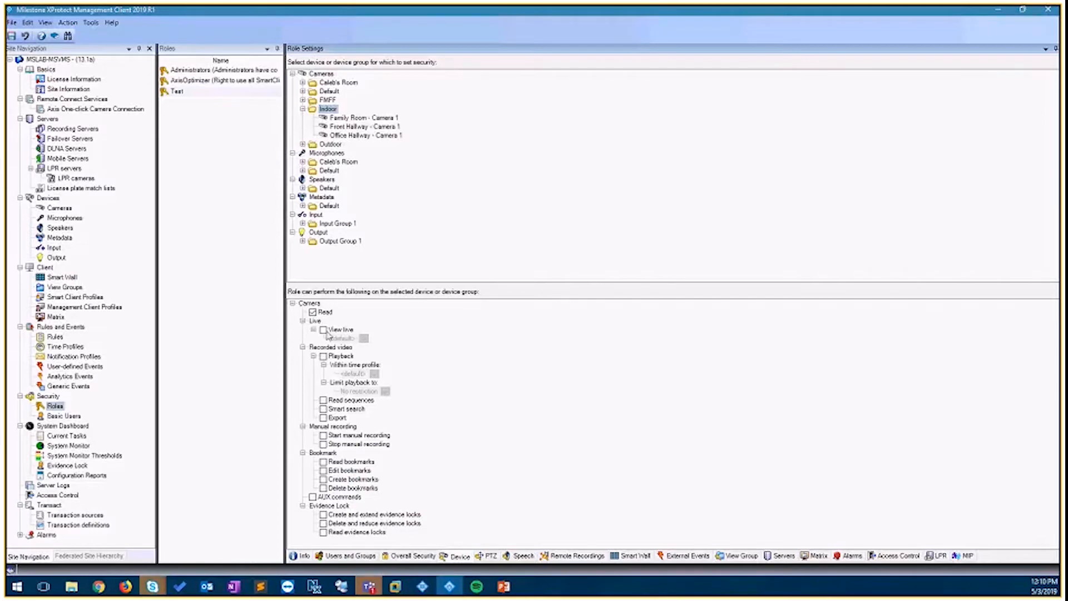
{"action": "left_click", "coordinate": [324, 330]}
{"action": "left_click", "coordinate": [324, 356]}
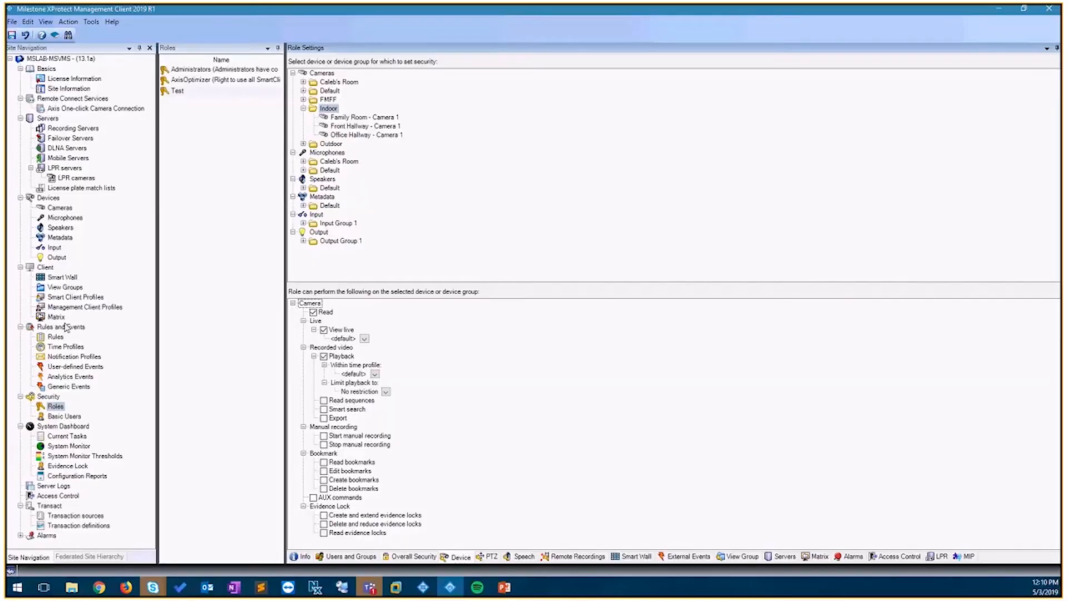
- Browse the FMFF camera groups, inspecting the _NEW CAMERAS group's Test Camera and the Location group
{"action": "left_click", "coordinate": [60, 208]}
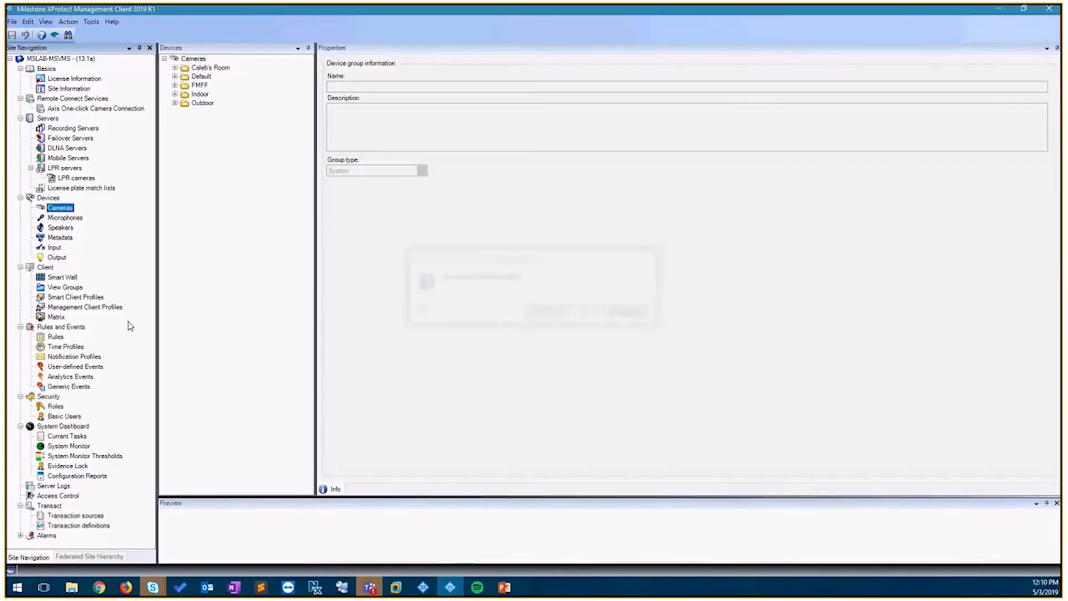
{"action": "left_click", "coordinate": [175, 85]}
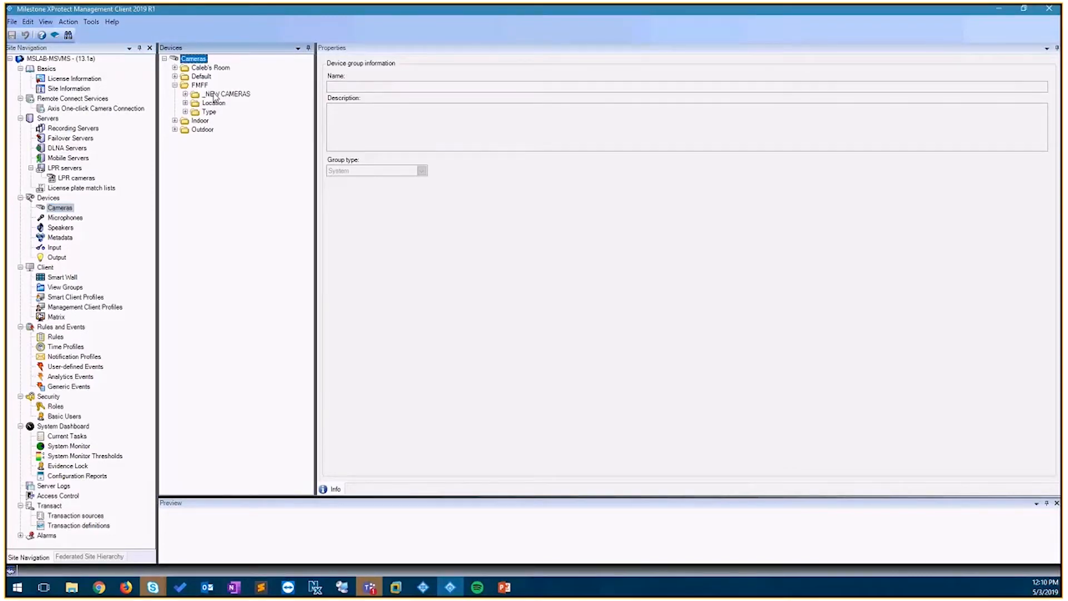
{"action": "left_click", "coordinate": [215, 95]}
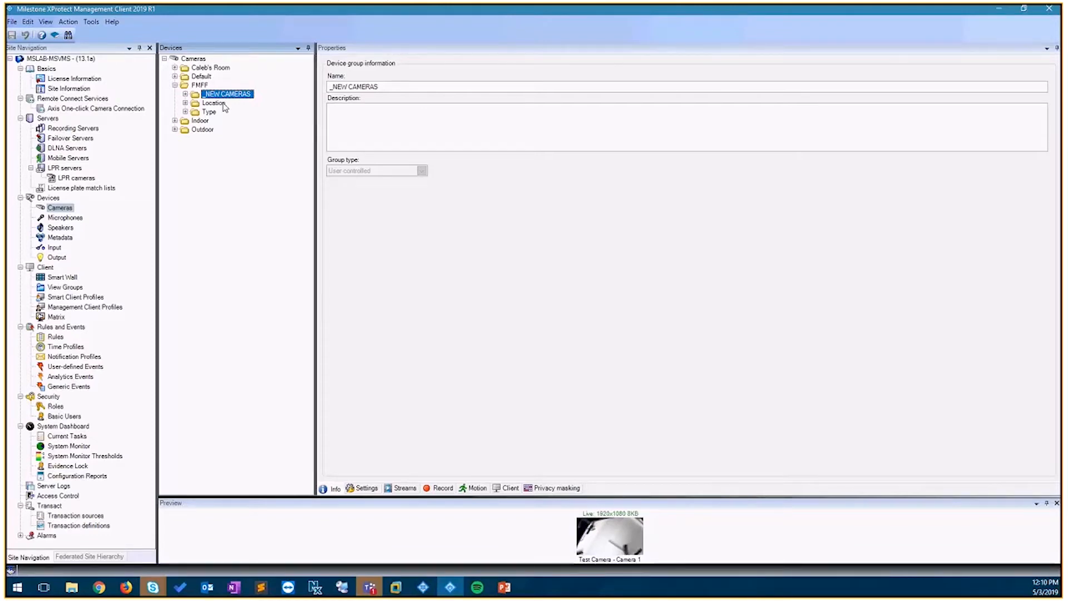
{"action": "left_click", "coordinate": [186, 95]}
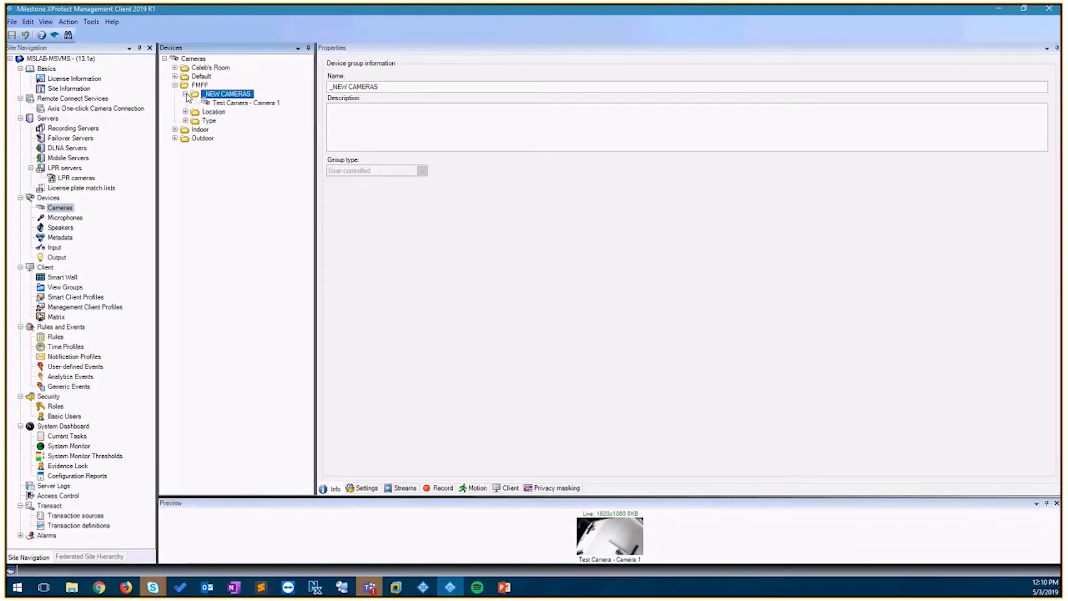
{"action": "left_click", "coordinate": [223, 102]}
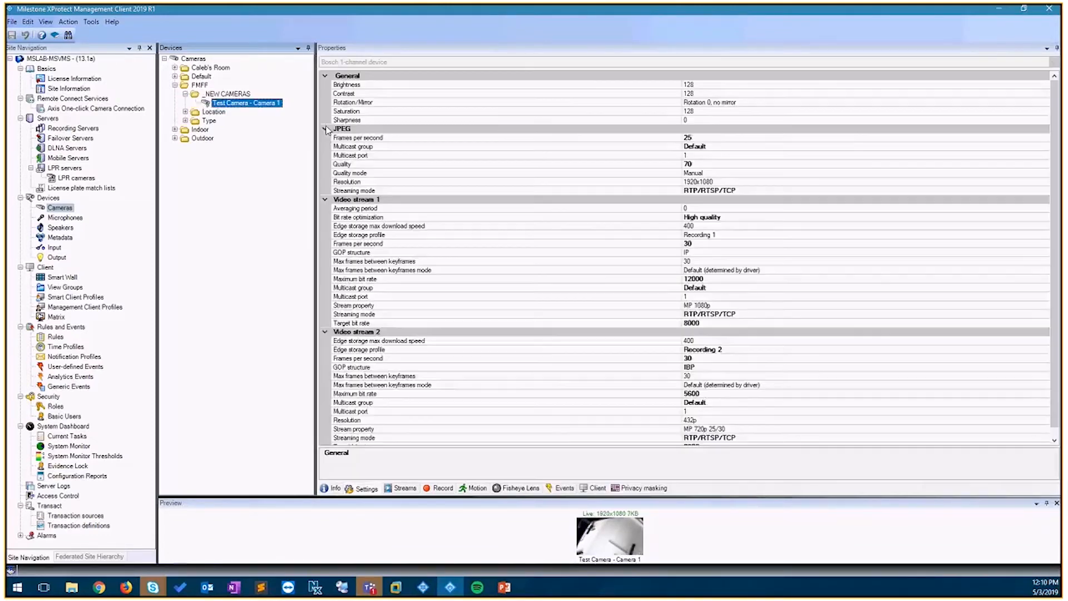
{"action": "left_click", "coordinate": [186, 94]}
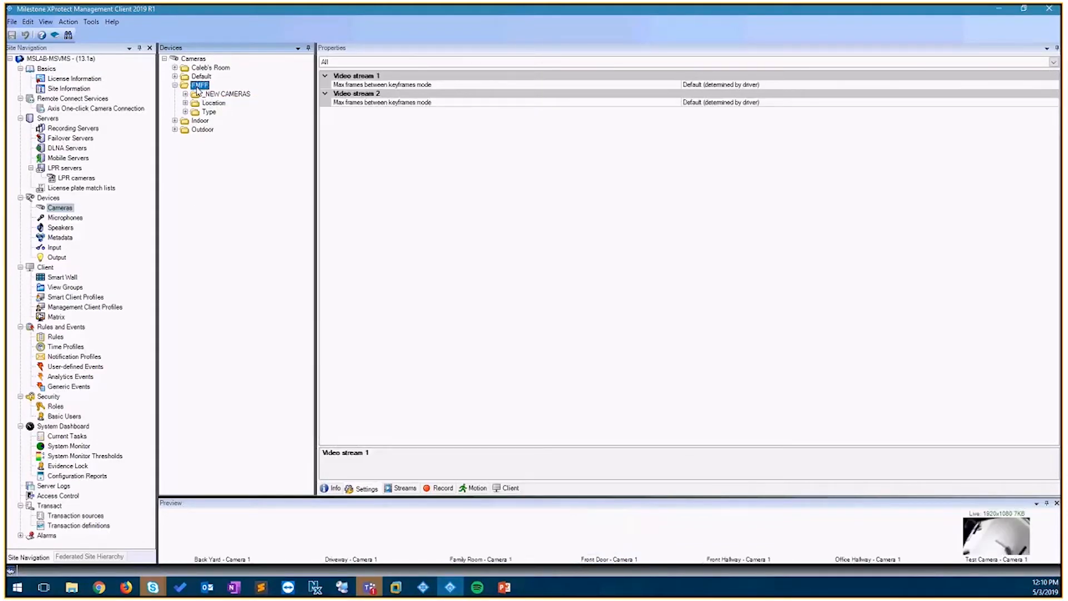
{"action": "left_click", "coordinate": [202, 103]}
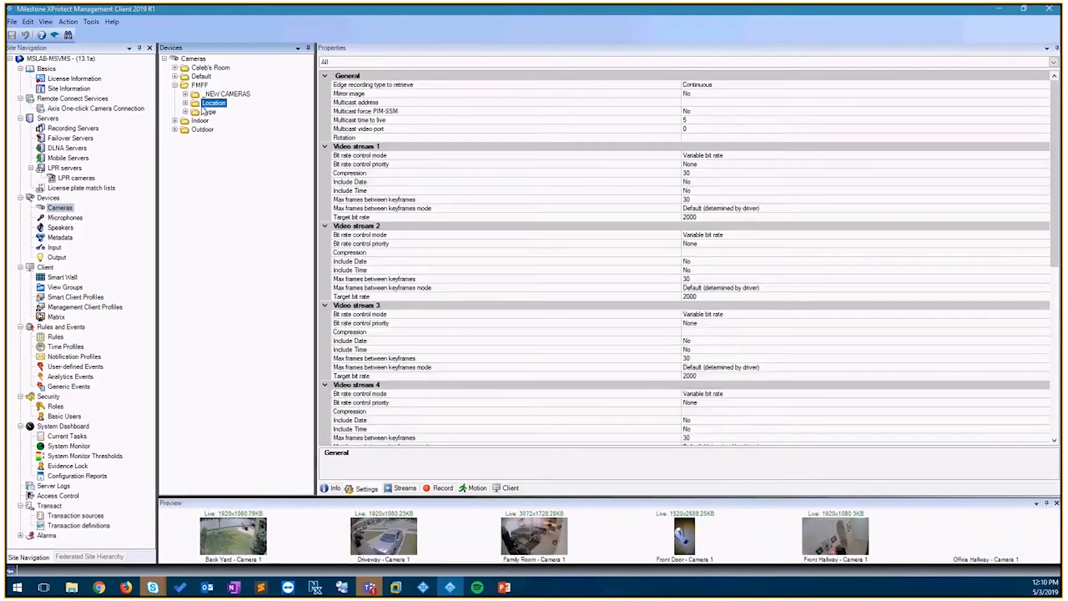
{"action": "key", "text": "Up"}
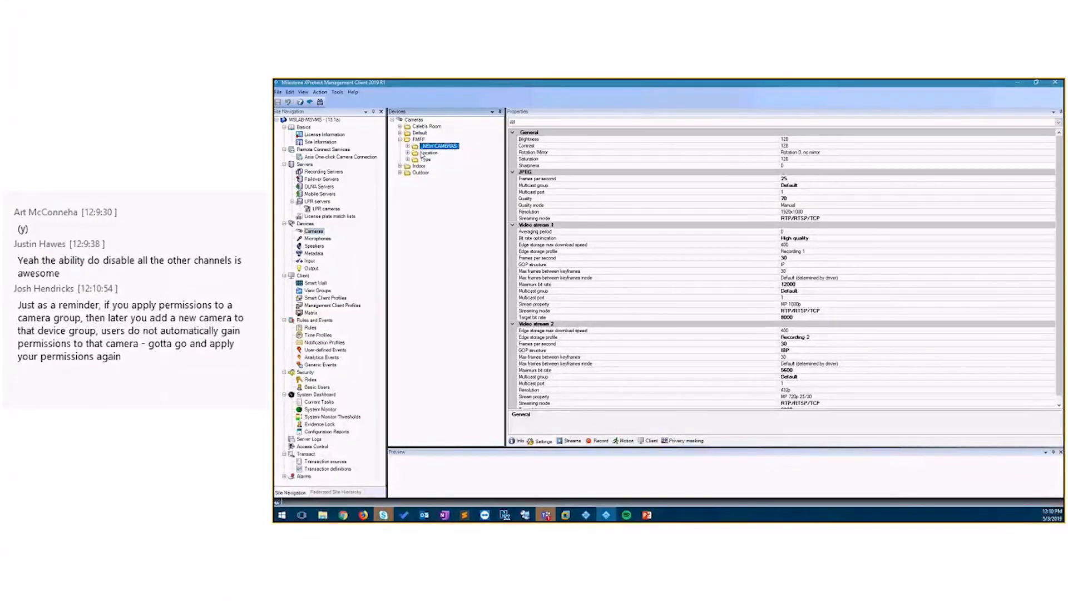
{"action": "left_click", "coordinate": [422, 153]}
{"action": "left_click", "coordinate": [408, 153]}
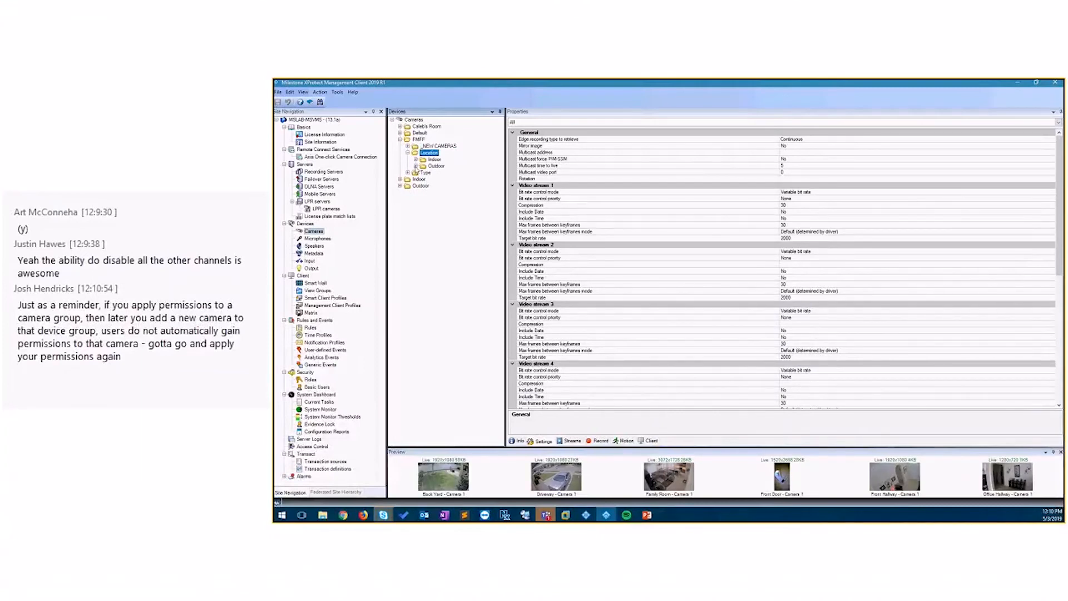
- Edit the Location > Indoor group's members to add Test Camera - Camera 1 from _NEW CAMERAS
{"action": "right_click", "coordinate": [432, 160]}
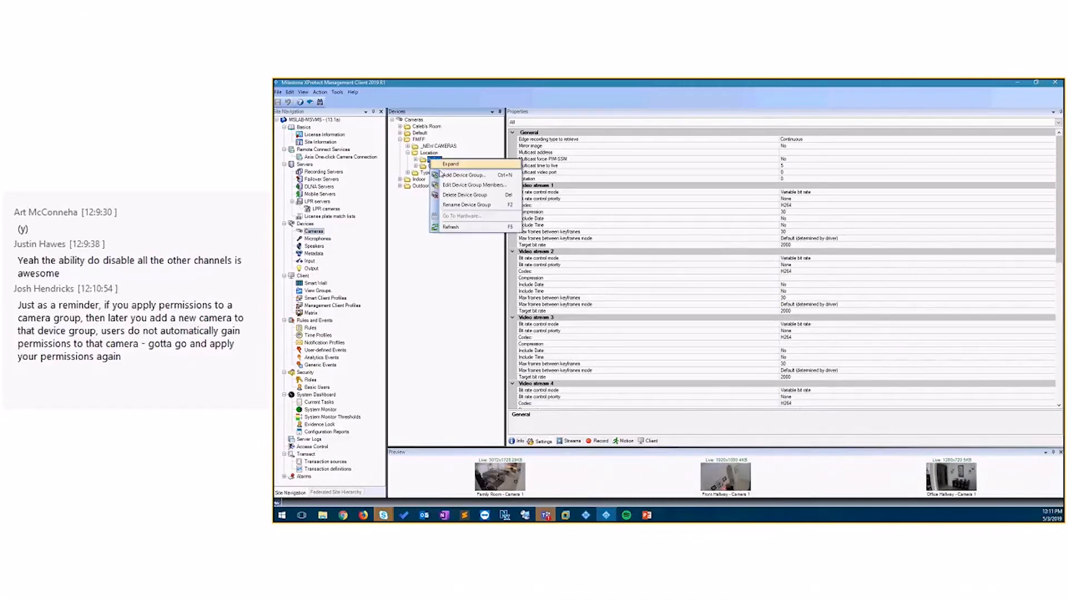
{"action": "left_click", "coordinate": [462, 184]}
{"action": "left_click", "coordinate": [578, 257]}
{"action": "left_click", "coordinate": [551, 256]}
{"action": "left_click", "coordinate": [584, 263]}
{"action": "left_click", "coordinate": [668, 273]}
{"action": "left_click", "coordinate": [737, 373]}
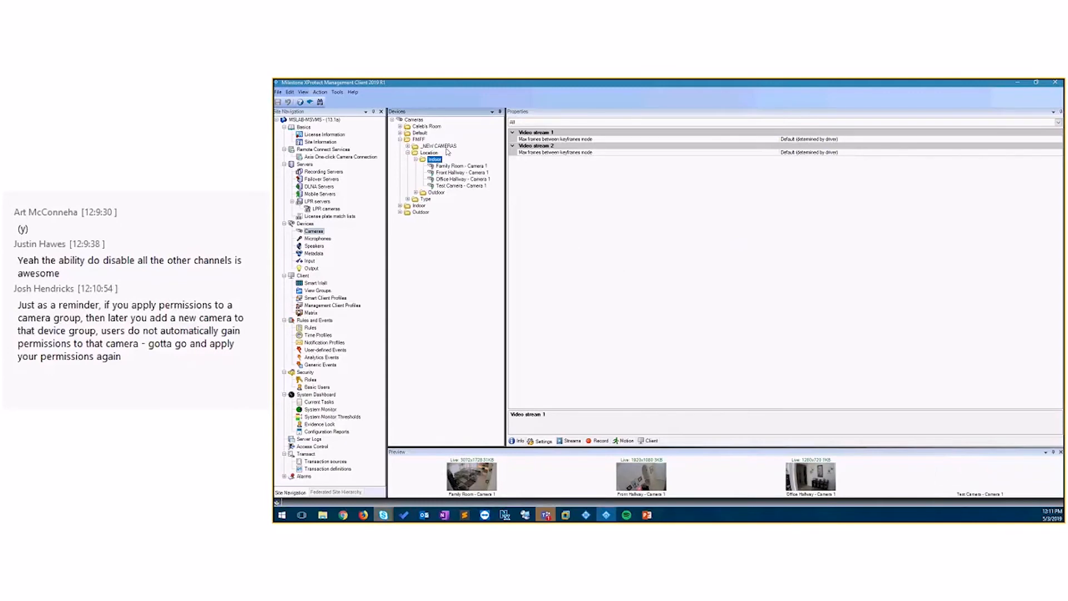
{"action": "right_click", "coordinate": [444, 148]}
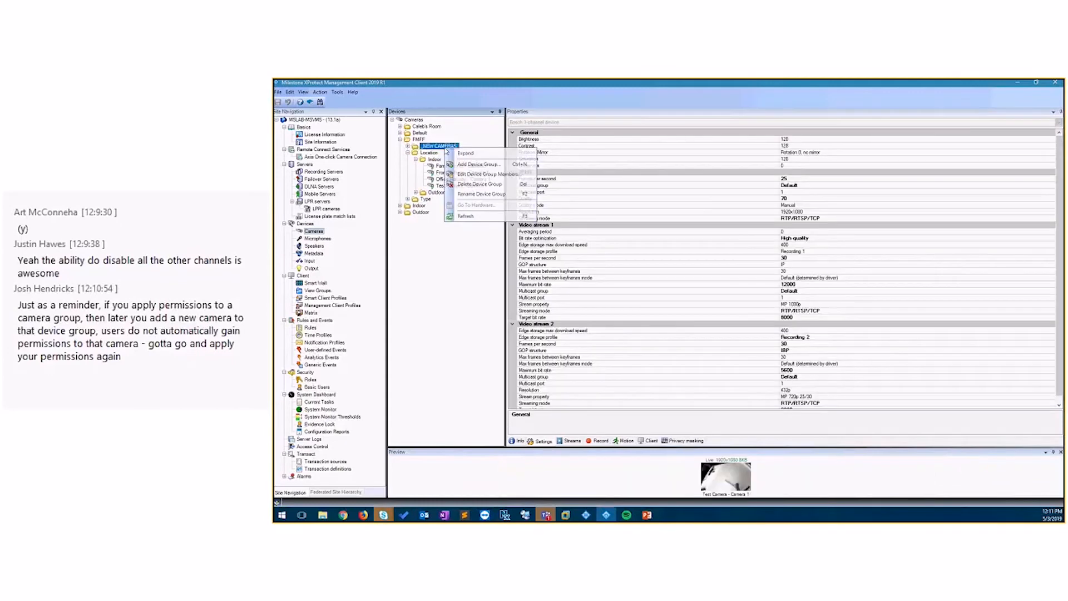
{"action": "left_click", "coordinate": [470, 175]}
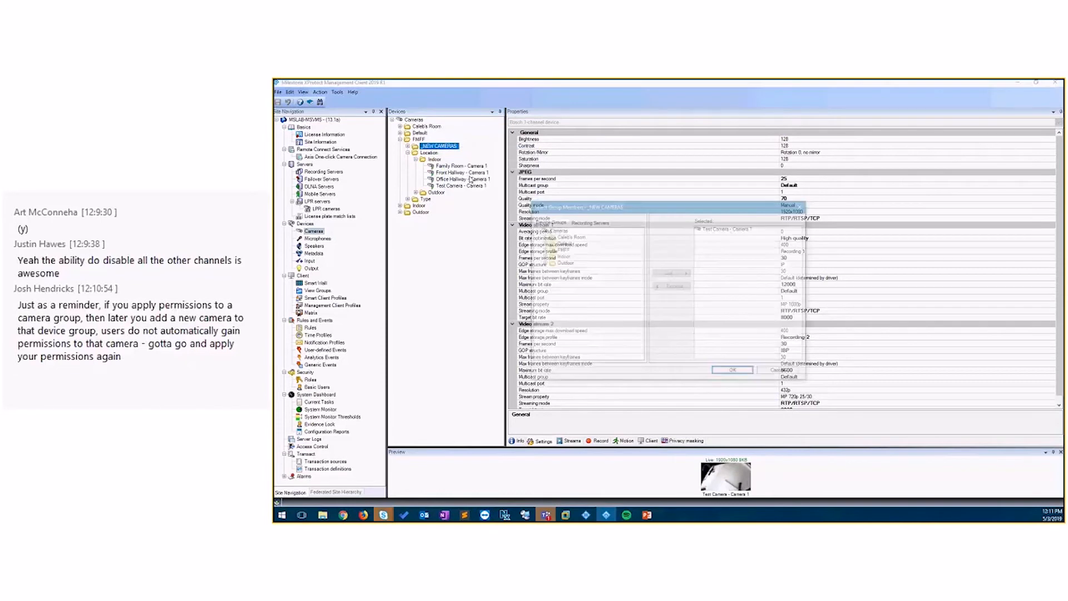
{"action": "left_click", "coordinate": [780, 371]}
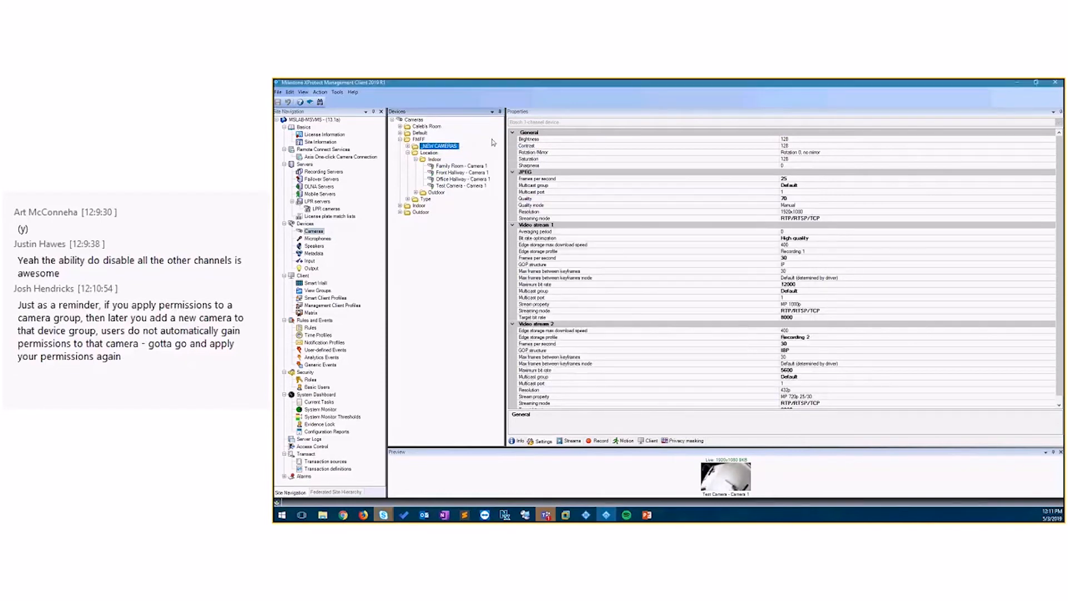
- Add Test Camera - Camera 1 from _NEW CAMERAS to the Type > Bosch device group's members
{"action": "left_click", "coordinate": [408, 200]}
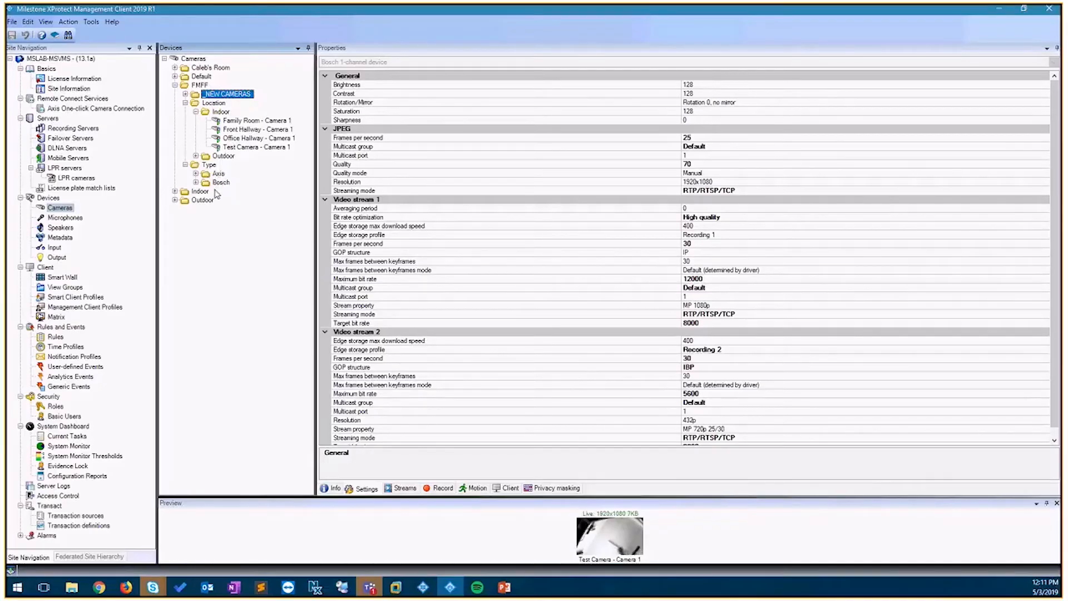
{"action": "left_click", "coordinate": [220, 184]}
{"action": "right_click", "coordinate": [221, 188]}
{"action": "left_click", "coordinate": [261, 202]}
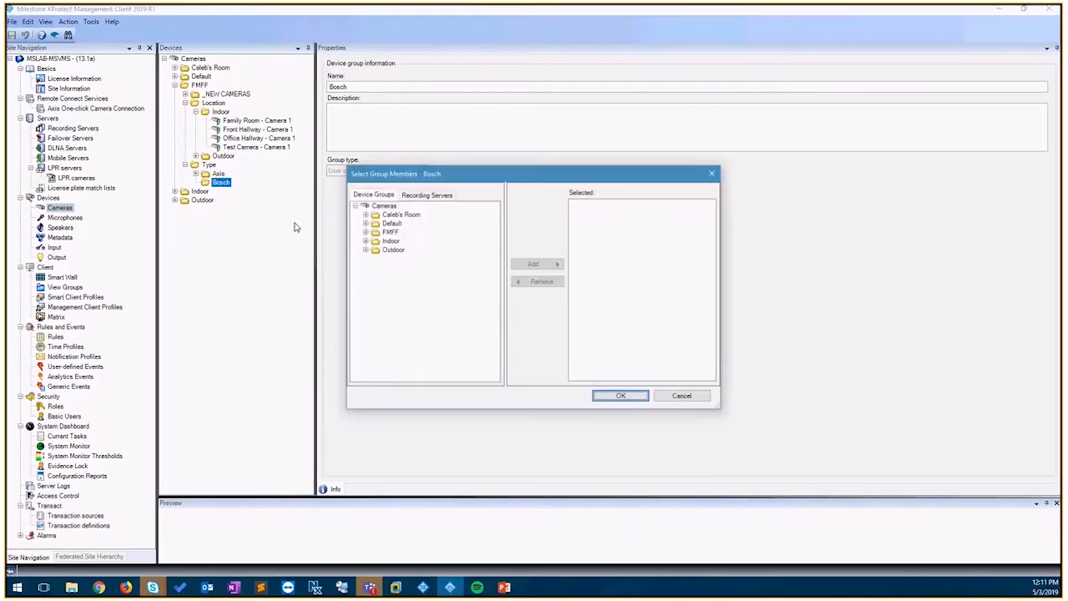
{"action": "left_click", "coordinate": [365, 231]}
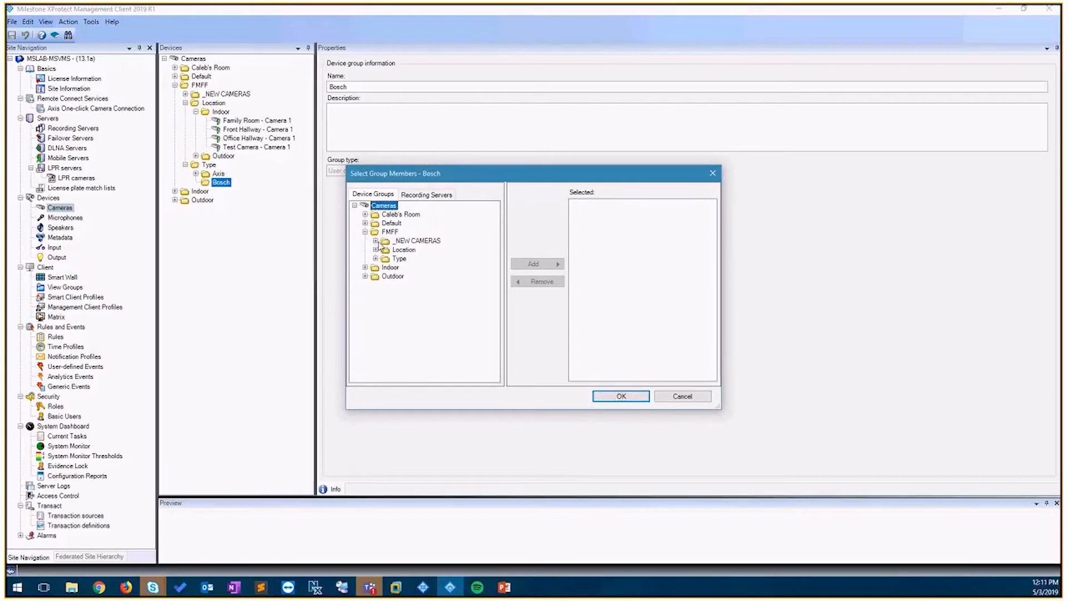
{"action": "left_click", "coordinate": [375, 241]}
{"action": "left_click", "coordinate": [436, 250]}
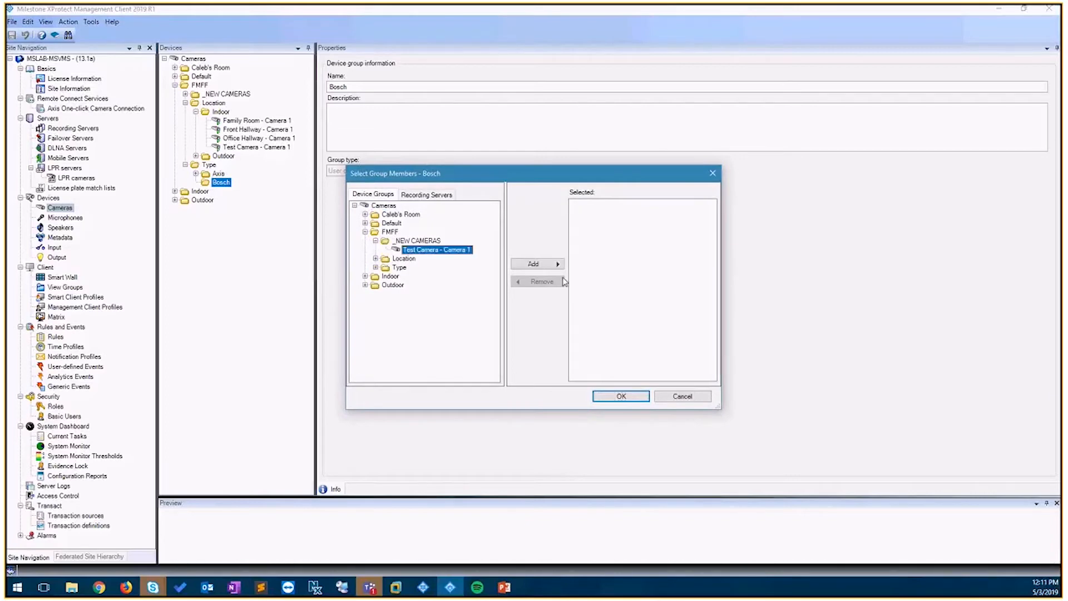
{"action": "left_click", "coordinate": [538, 264]}
{"action": "left_click", "coordinate": [637, 396]}
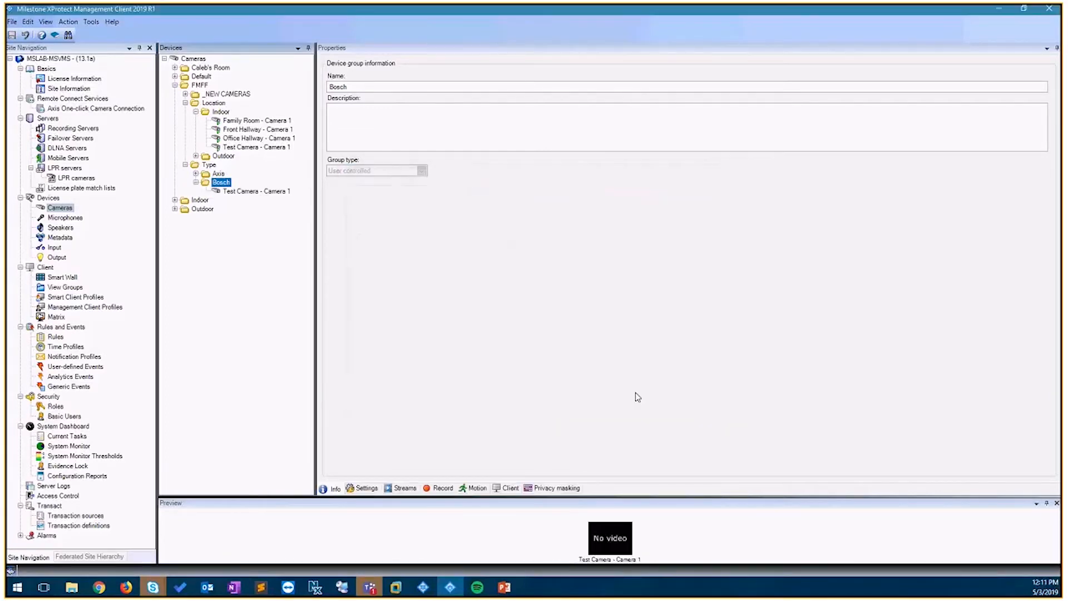
- Remove Test Camera - Camera 1 from the _NEW CAMERAS group's members
{"action": "left_click", "coordinate": [227, 94]}
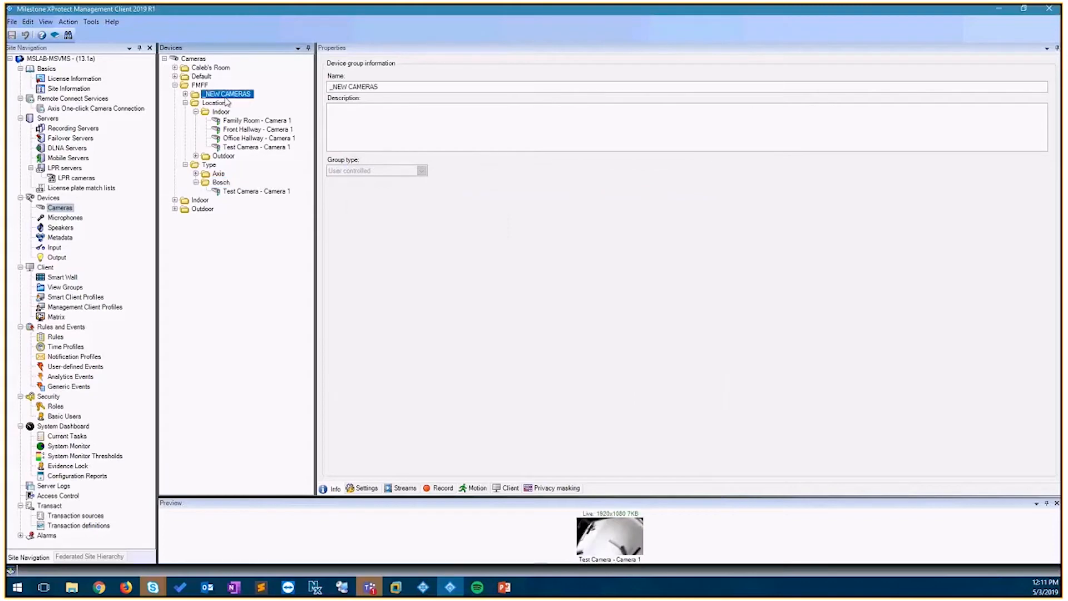
{"action": "right_click", "coordinate": [227, 95]}
{"action": "left_click", "coordinate": [265, 128]}
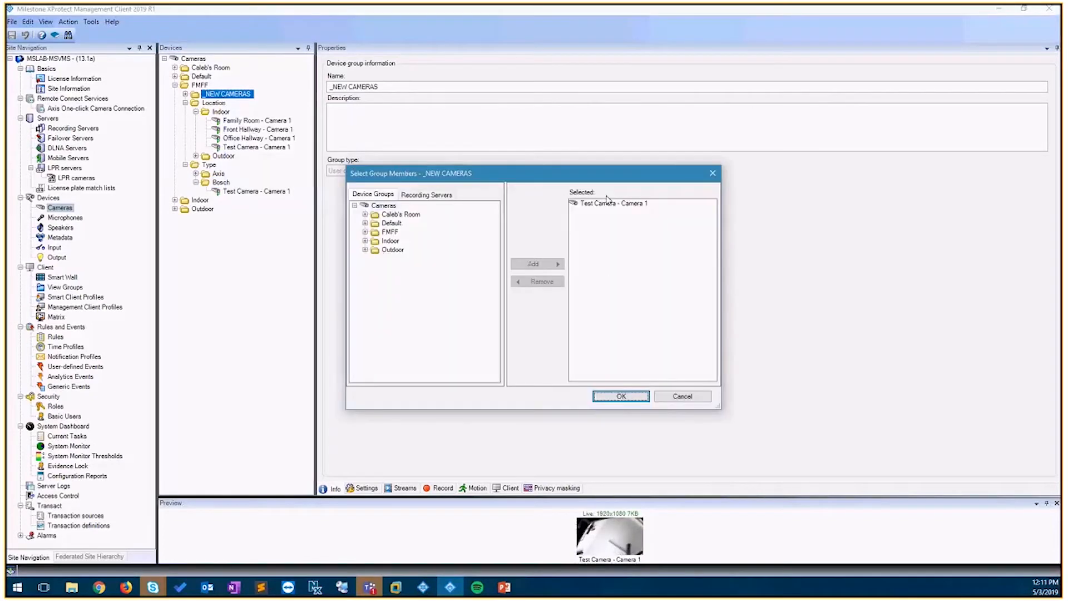
{"action": "left_click", "coordinate": [605, 203]}
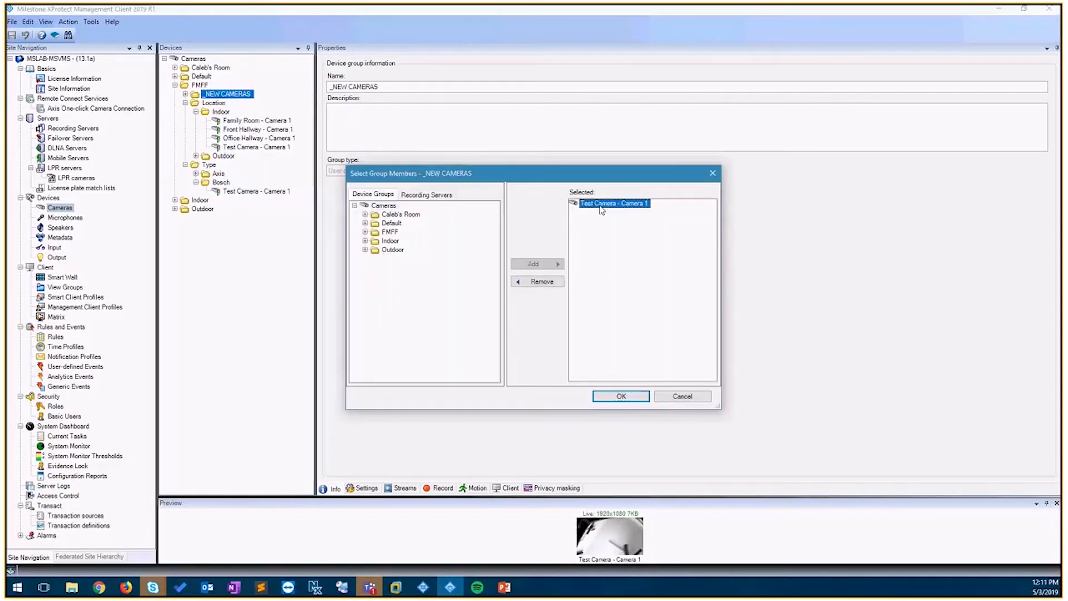
{"action": "left_click", "coordinate": [537, 282]}
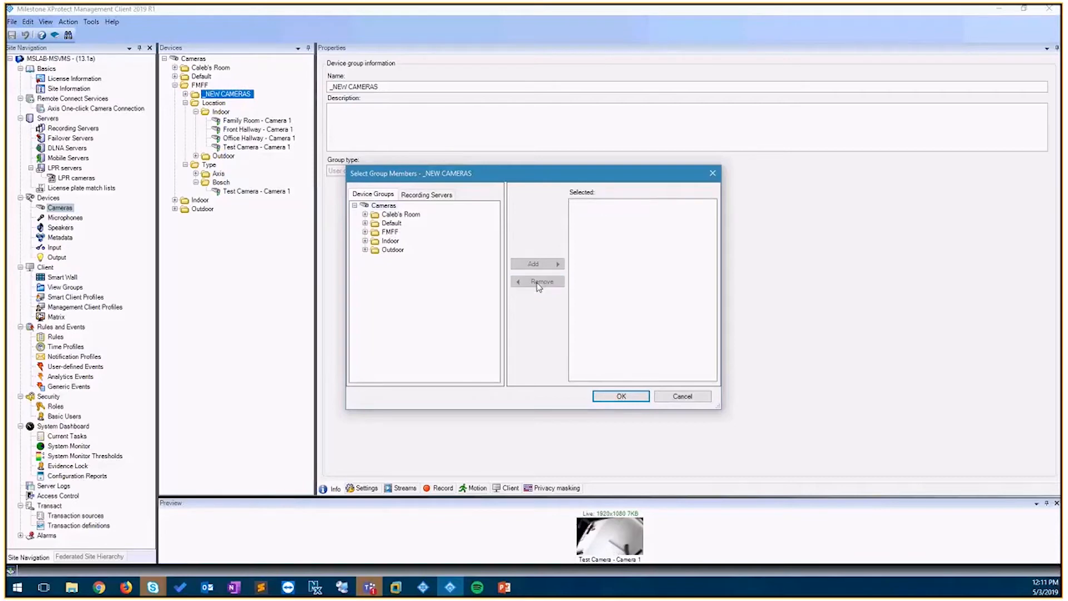
{"action": "key", "text": "Return"}
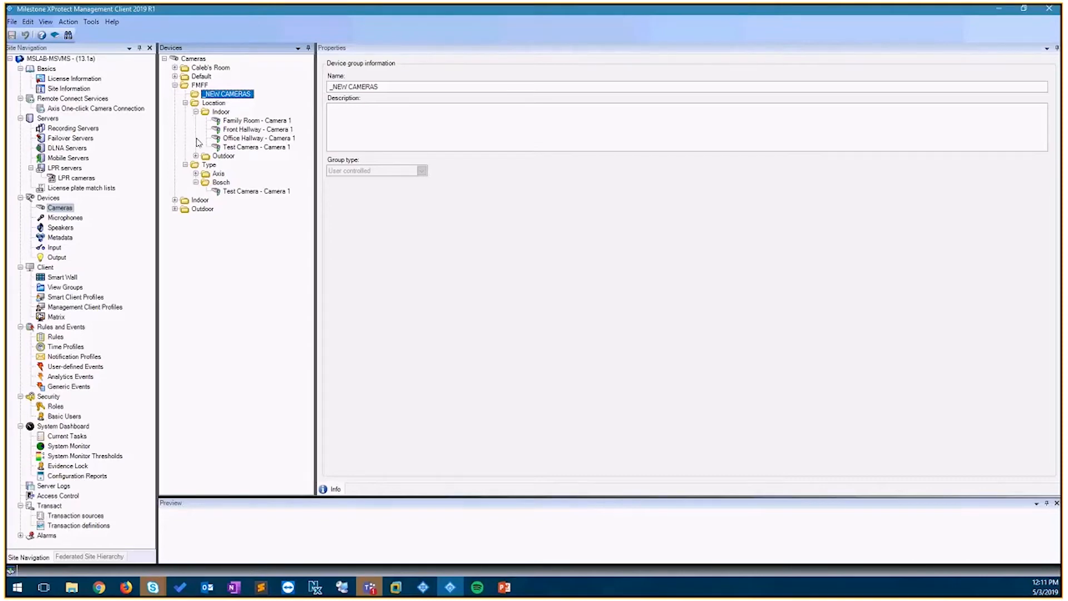
- Inspect the Location > Indoor group's shared camera settings and the Family Room - Camera 1 entry
{"action": "left_click", "coordinate": [185, 165]}
{"action": "left_click", "coordinate": [196, 111]}
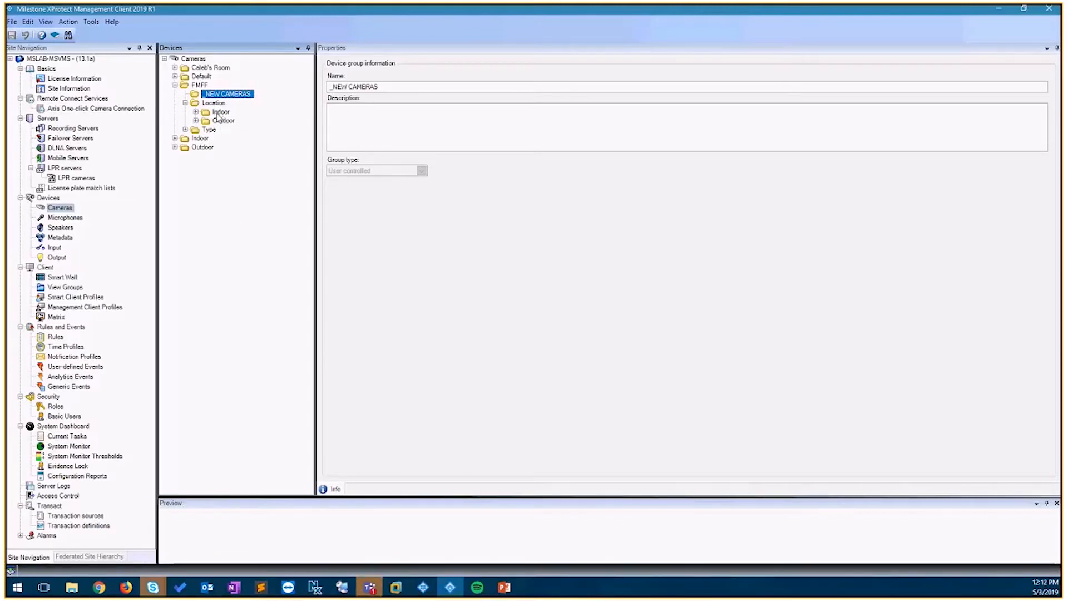
{"action": "left_click", "coordinate": [196, 113]}
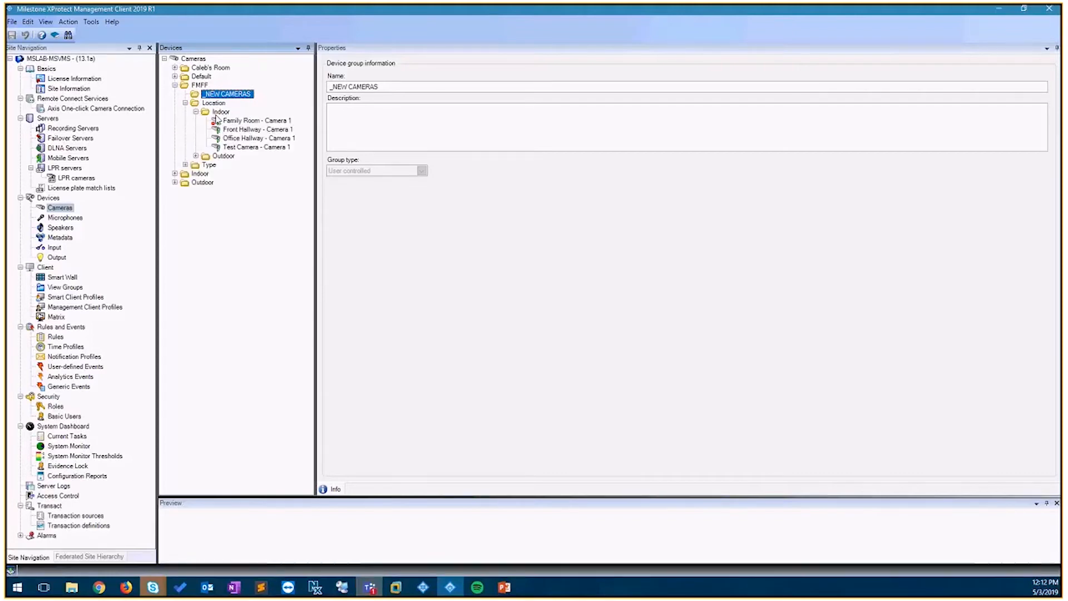
{"action": "left_click", "coordinate": [218, 113]}
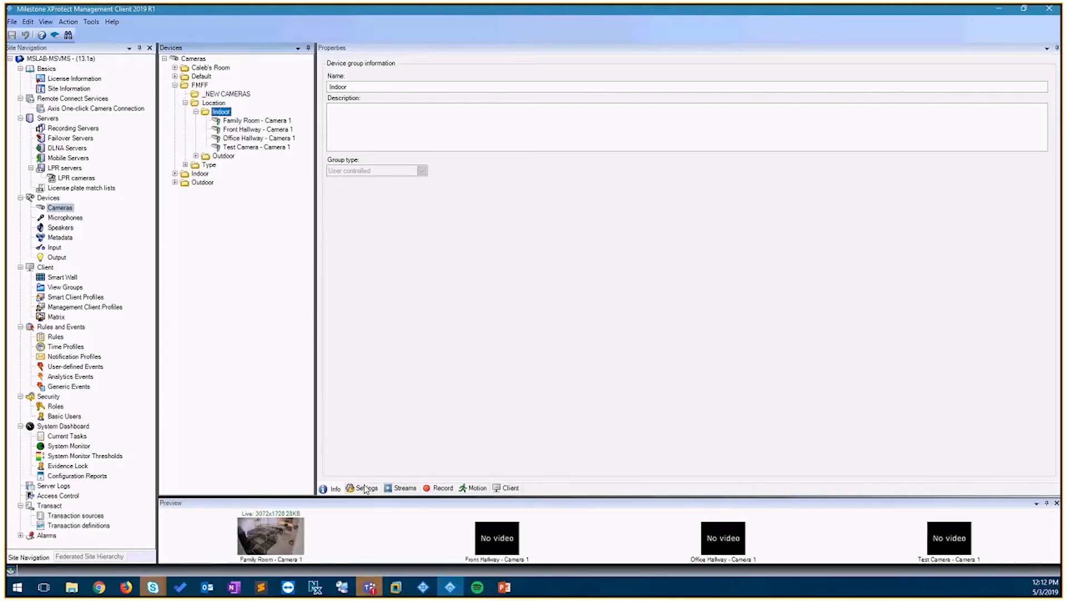
{"action": "left_click", "coordinate": [365, 487]}
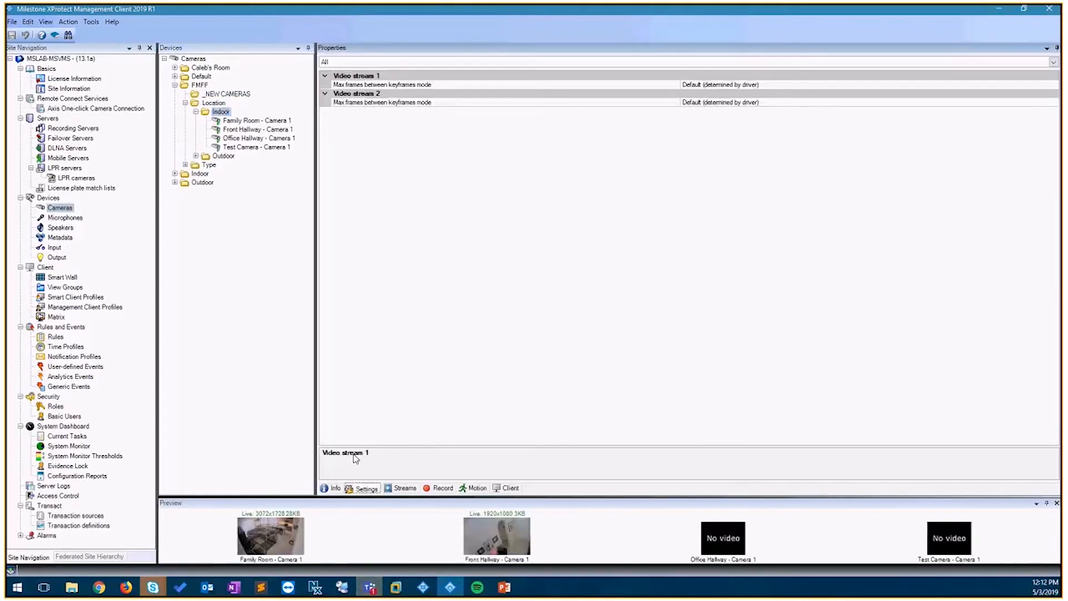
{"action": "left_click", "coordinate": [254, 121]}
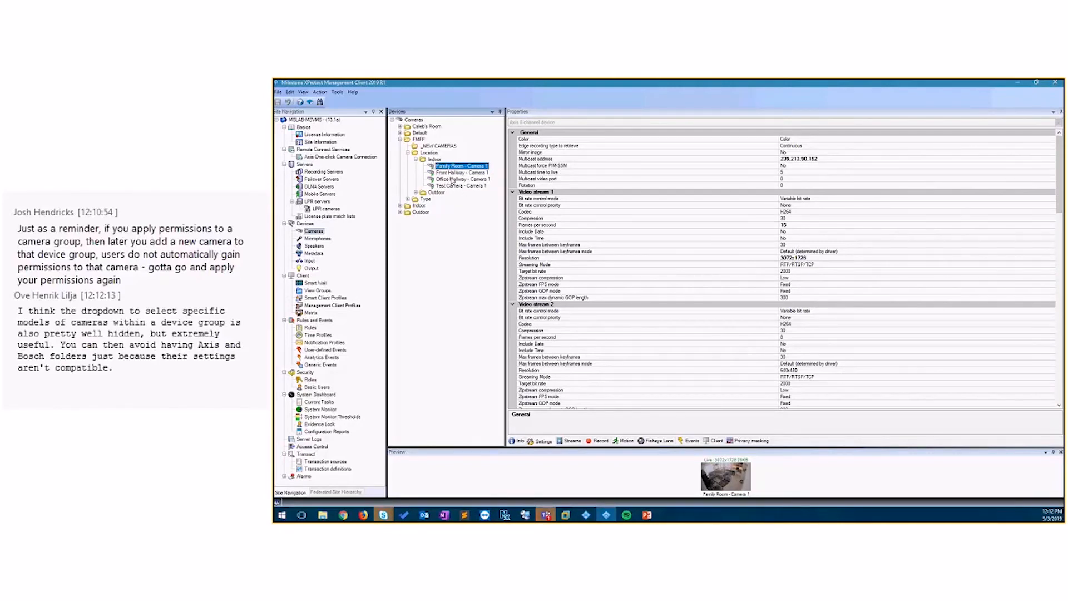
- Filter the Indoor group's settings by device type, viewing Axis 1 channel, Bosch 1-channel and Axis 8 channel devices
{"action": "left_click", "coordinate": [431, 159]}
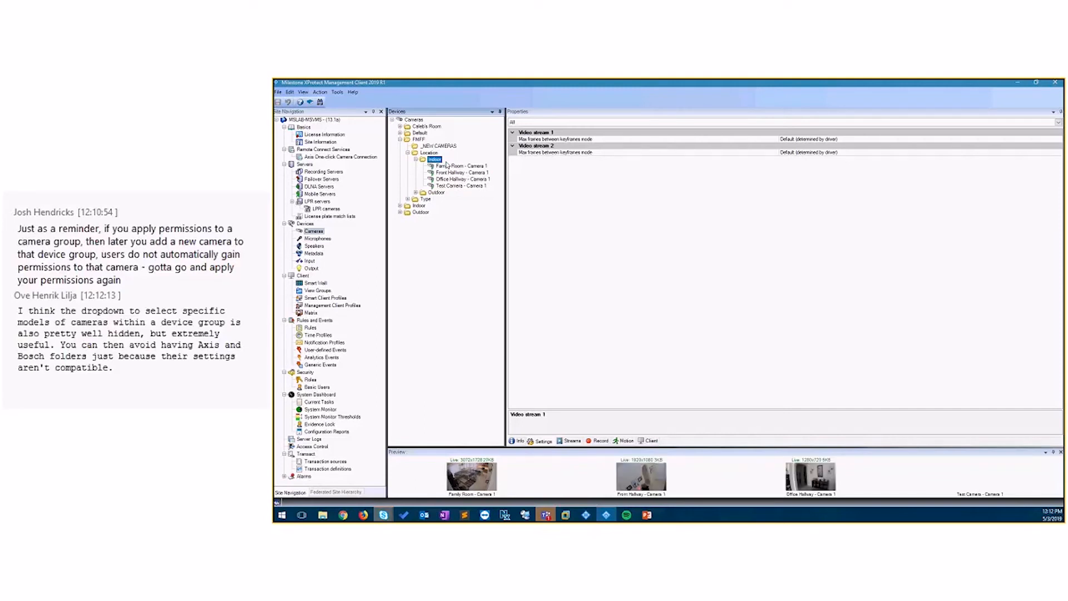
{"action": "left_click", "coordinate": [583, 122]}
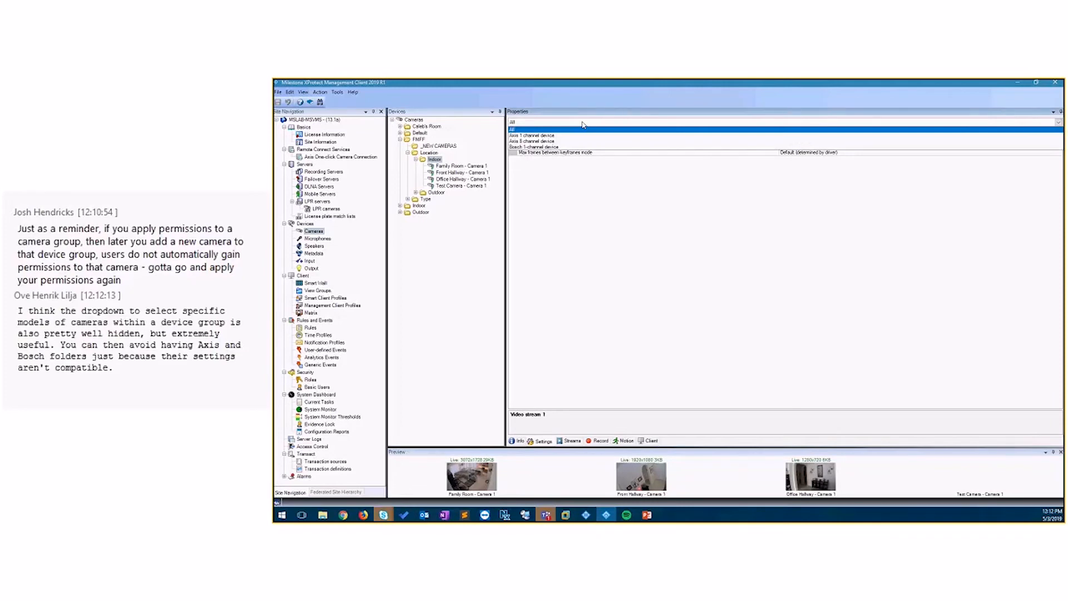
{"action": "left_click", "coordinate": [553, 137]}
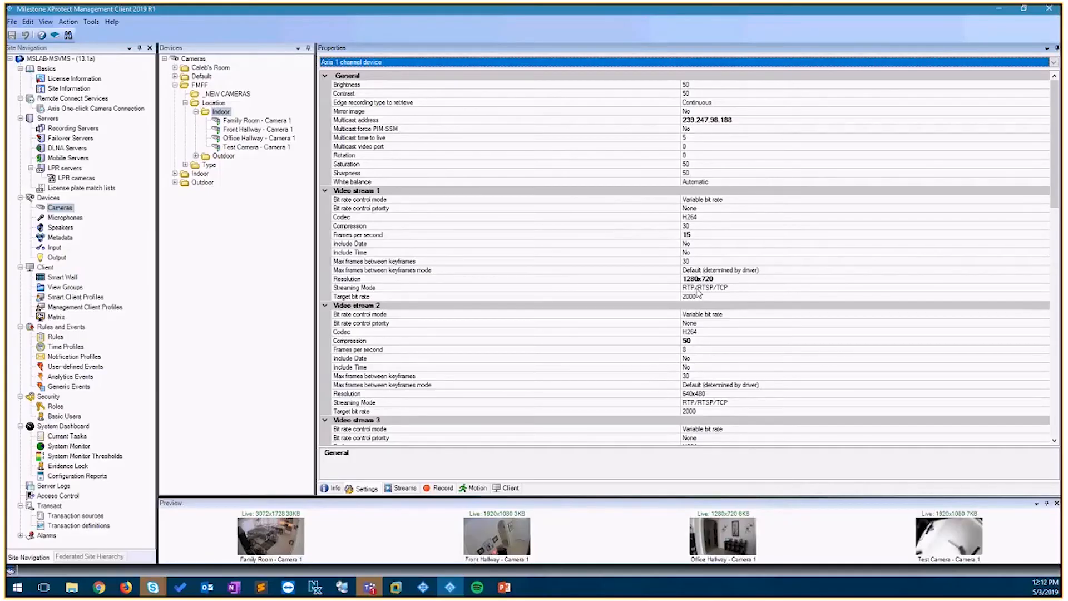
{"action": "left_click", "coordinate": [473, 61]}
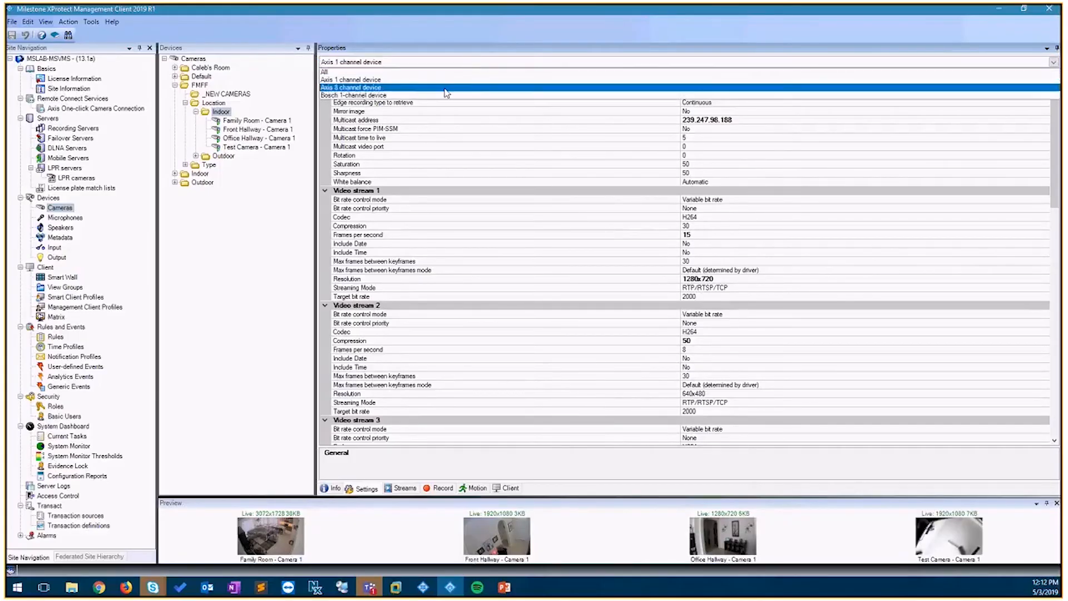
{"action": "left_click", "coordinate": [438, 96]}
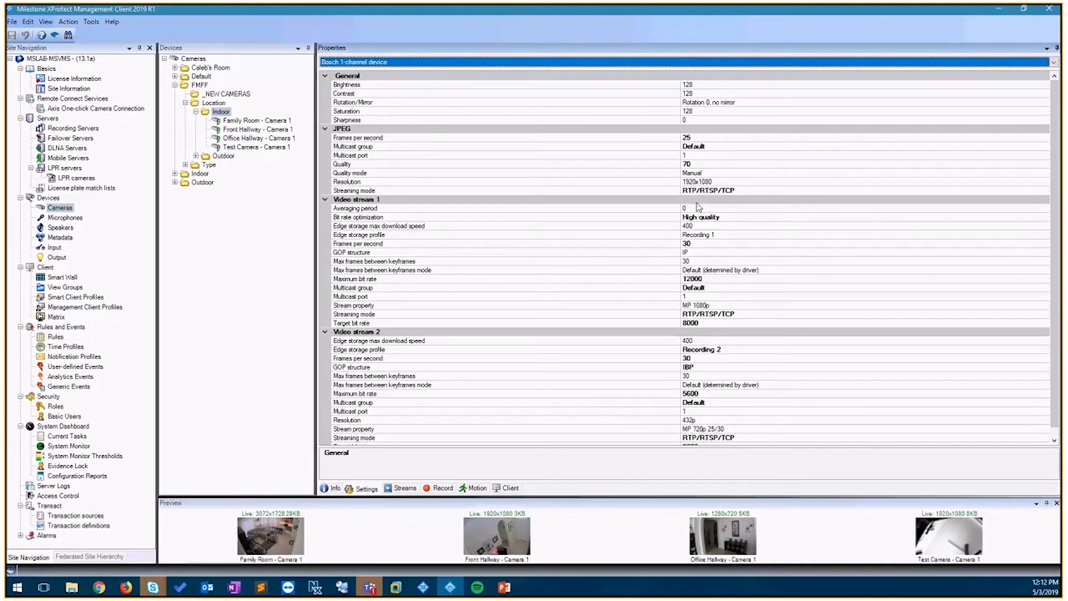
{"action": "left_click", "coordinate": [415, 62]}
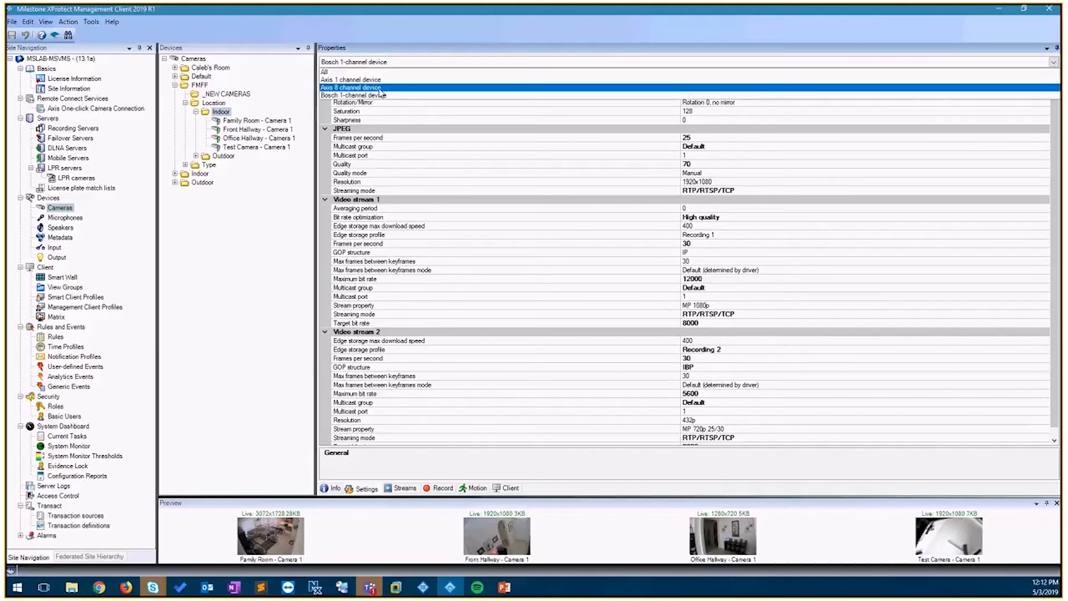
{"action": "left_click", "coordinate": [380, 88]}
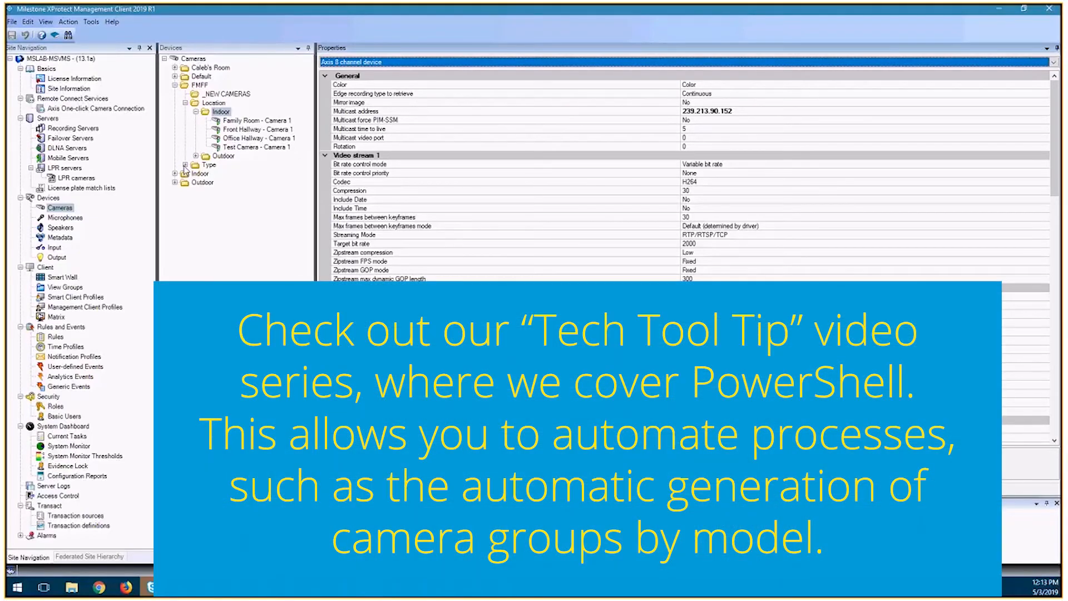
- Browse the Type > Axis group's model subgroups and their settings
{"action": "left_click", "coordinate": [185, 166]}
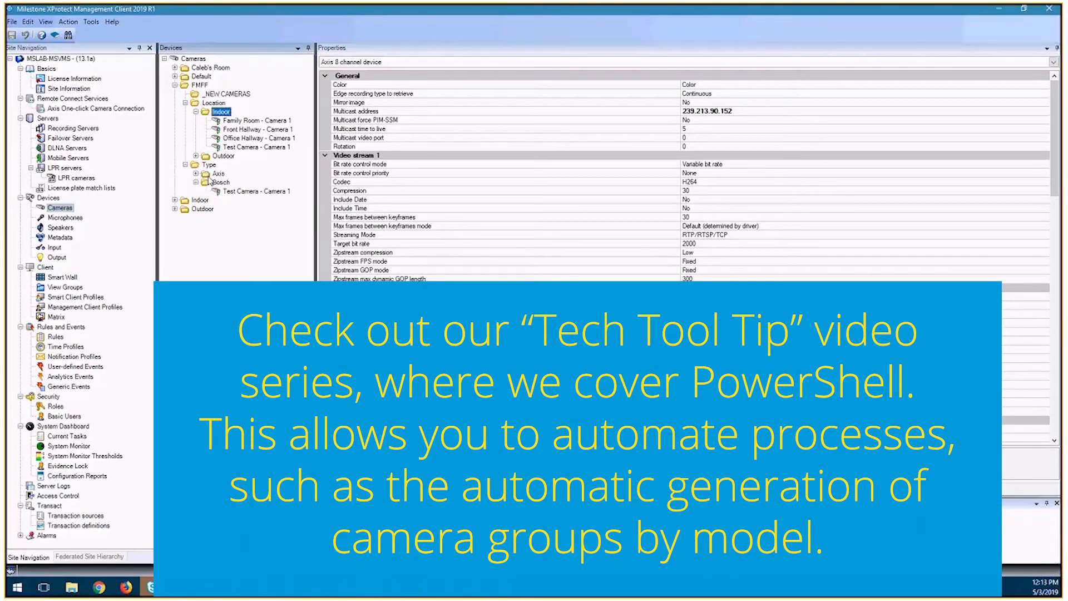
{"action": "left_click", "coordinate": [205, 175]}
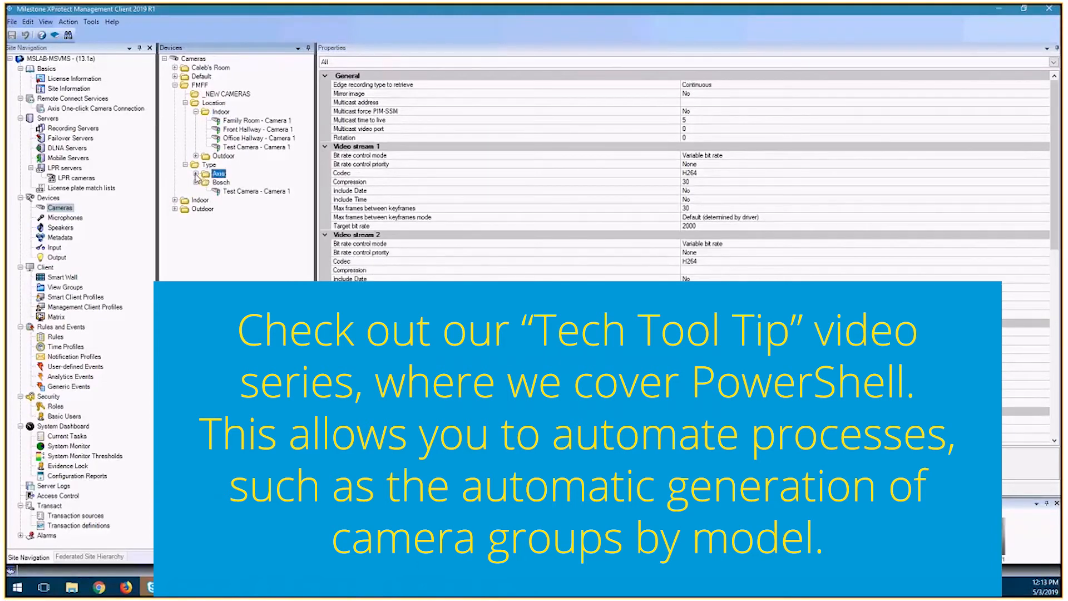
{"action": "left_click", "coordinate": [196, 174]}
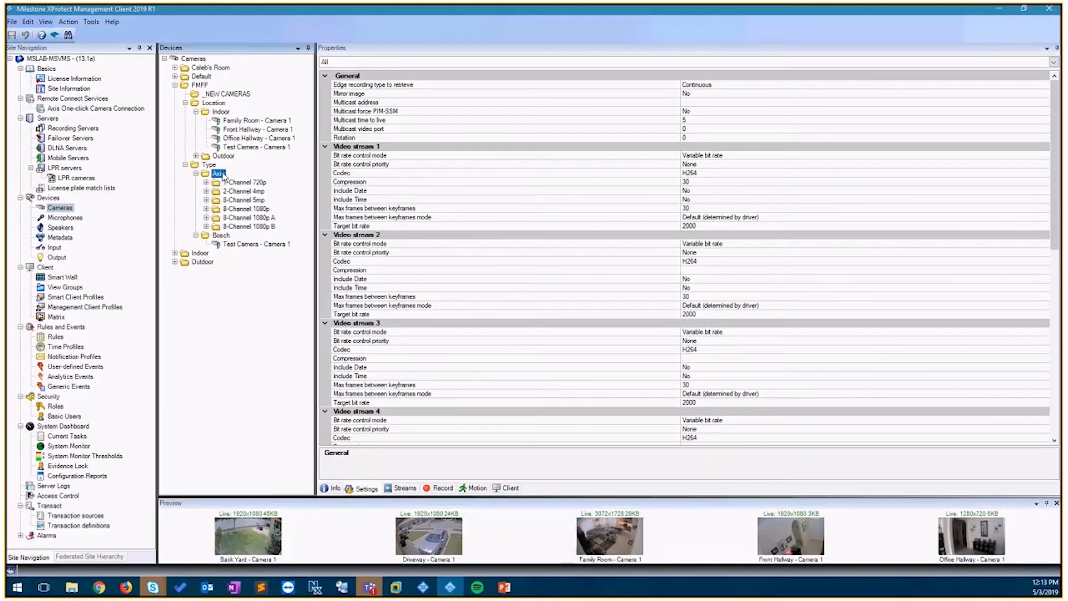
{"action": "left_click", "coordinate": [218, 174]}
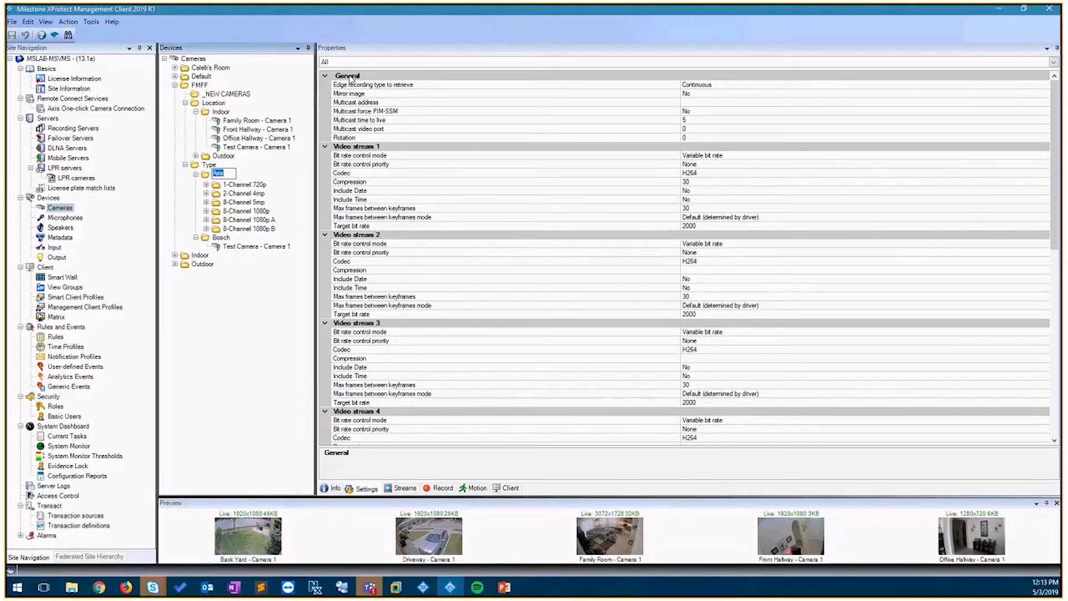
{"action": "left_click", "coordinate": [370, 62]}
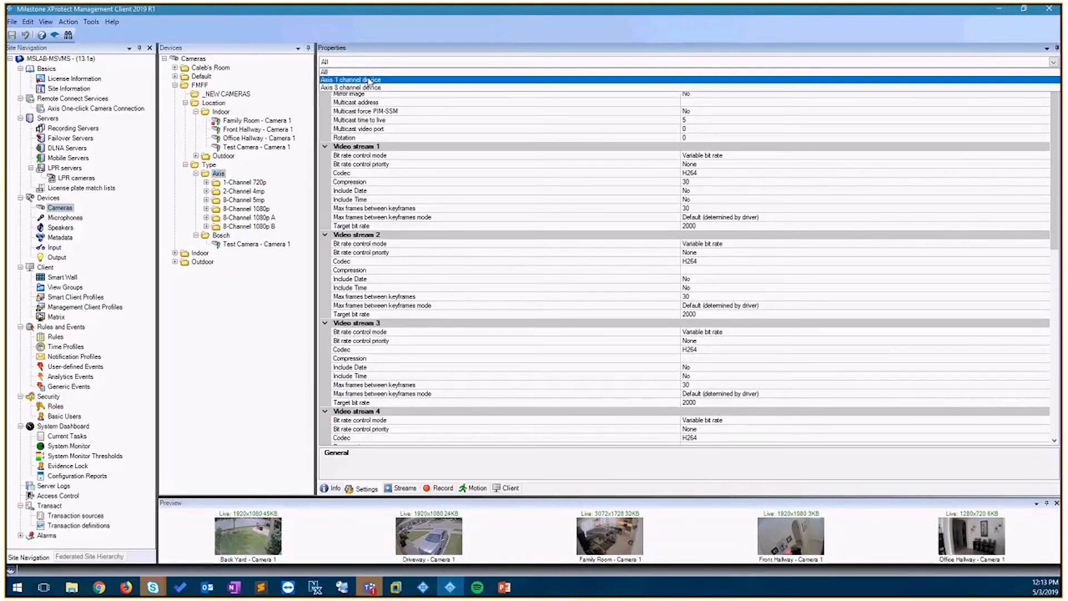
{"action": "left_click", "coordinate": [356, 72]}
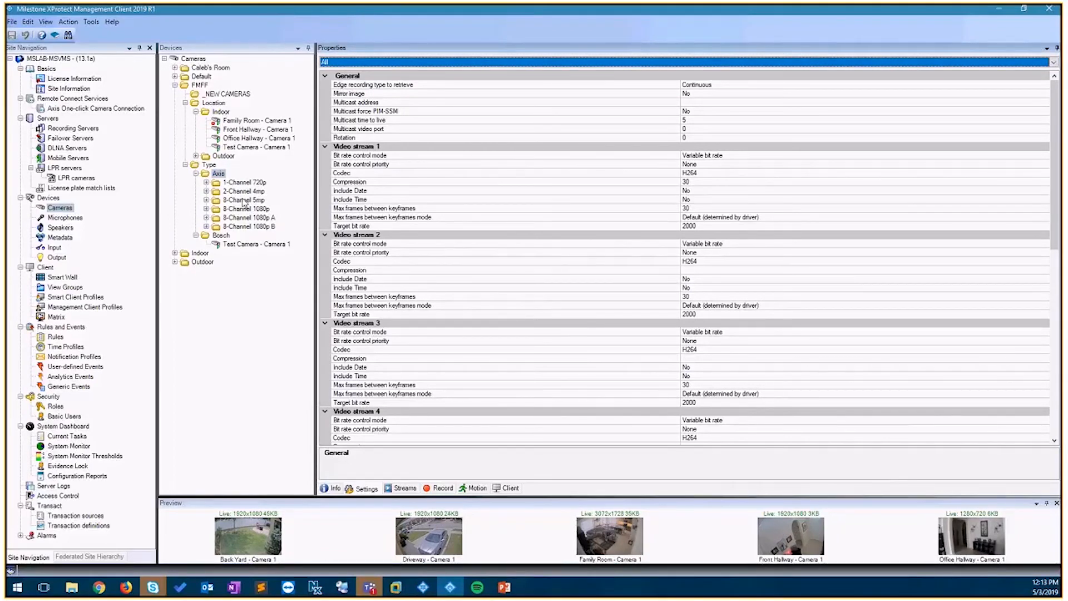
{"action": "key", "text": "Down"}
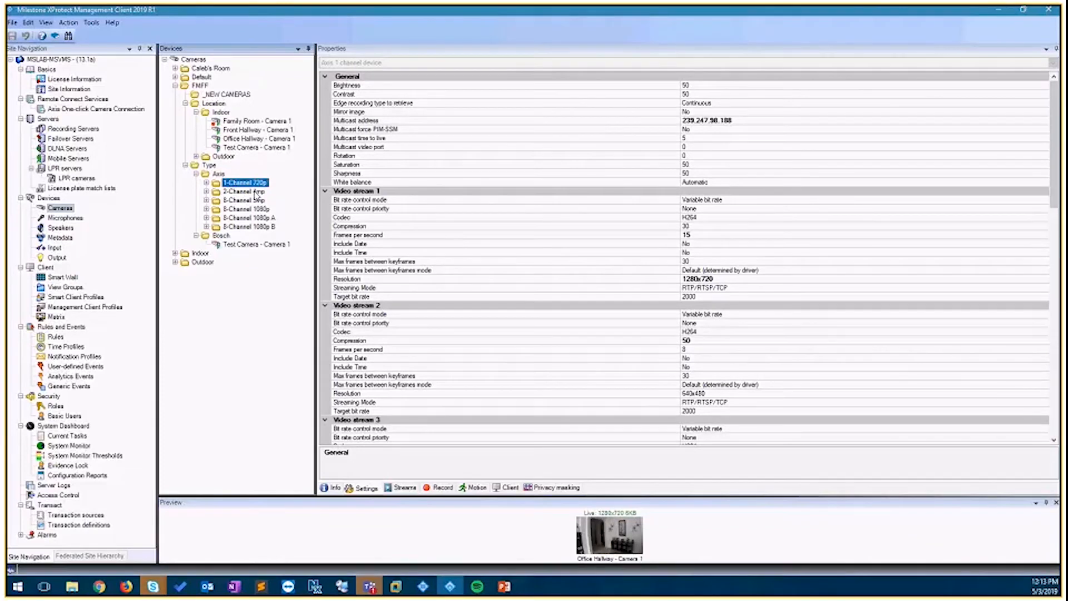
{"action": "left_click", "coordinate": [257, 192]}
{"action": "left_click", "coordinate": [258, 201]}
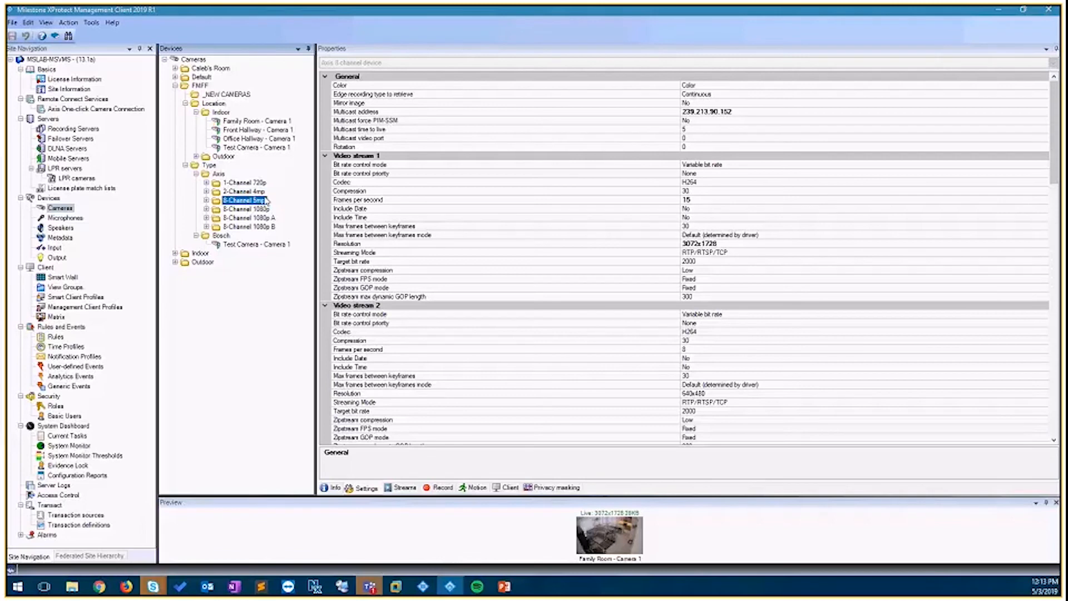
- Browse the Axis 8-Channel 1080p, 1080p A and 1080p B subgroups and the whole Axis group, comparing their members and stream settings
{"action": "left_click", "coordinate": [239, 209]}
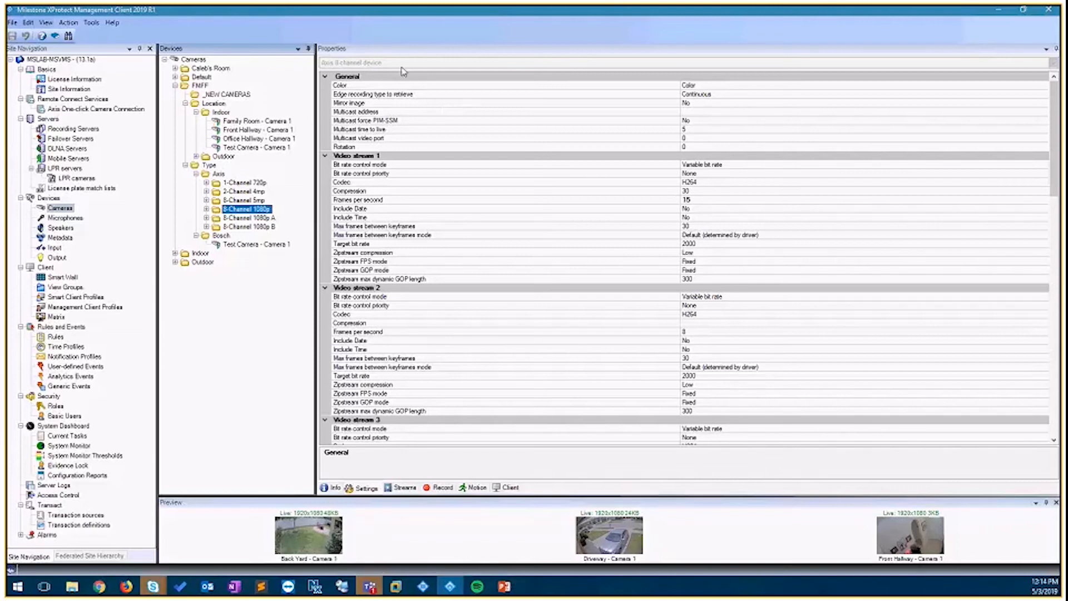
{"action": "left_click", "coordinate": [214, 219]}
{"action": "left_click", "coordinate": [206, 218]}
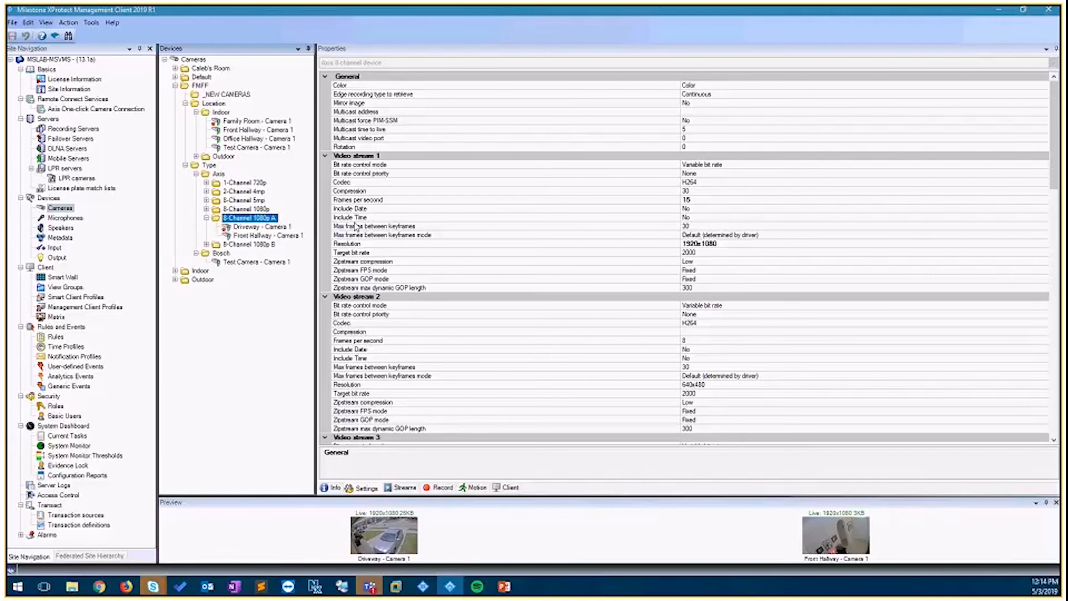
{"action": "left_click", "coordinate": [717, 243]}
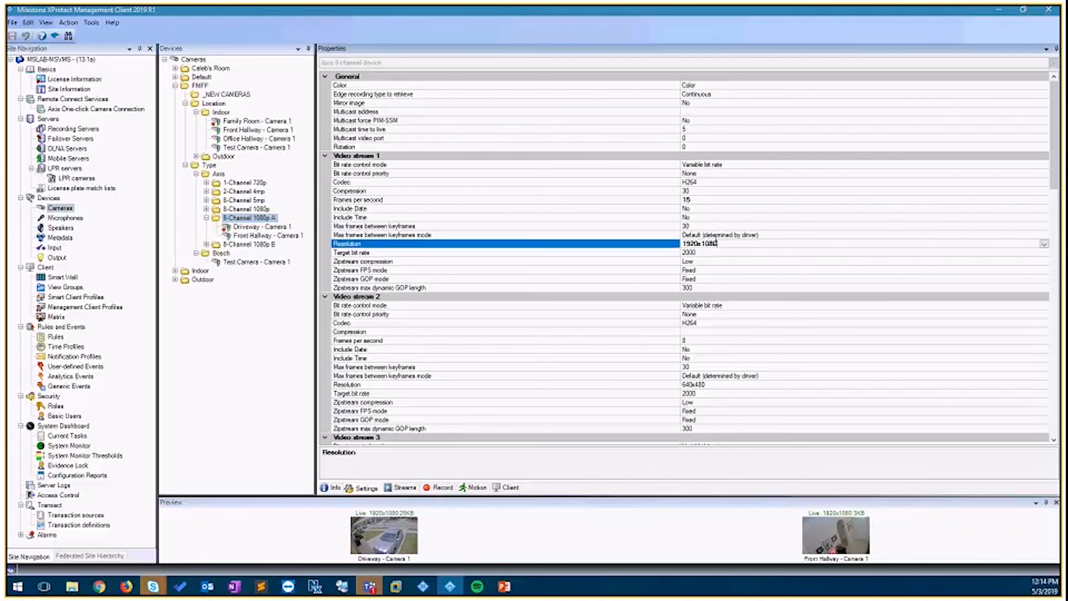
{"action": "left_click", "coordinate": [255, 245]}
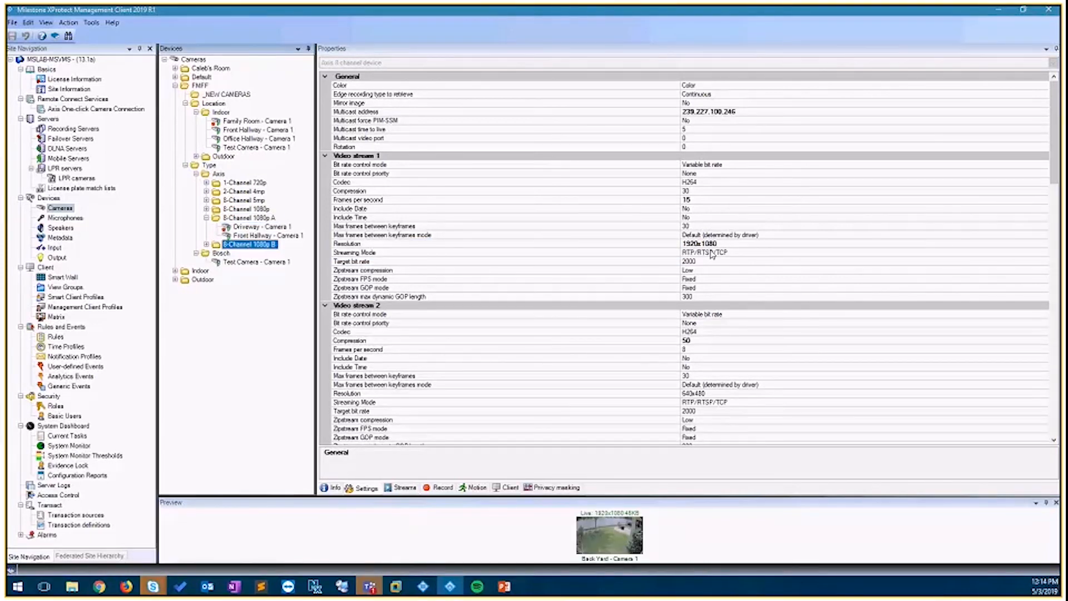
{"action": "left_click", "coordinate": [255, 211]}
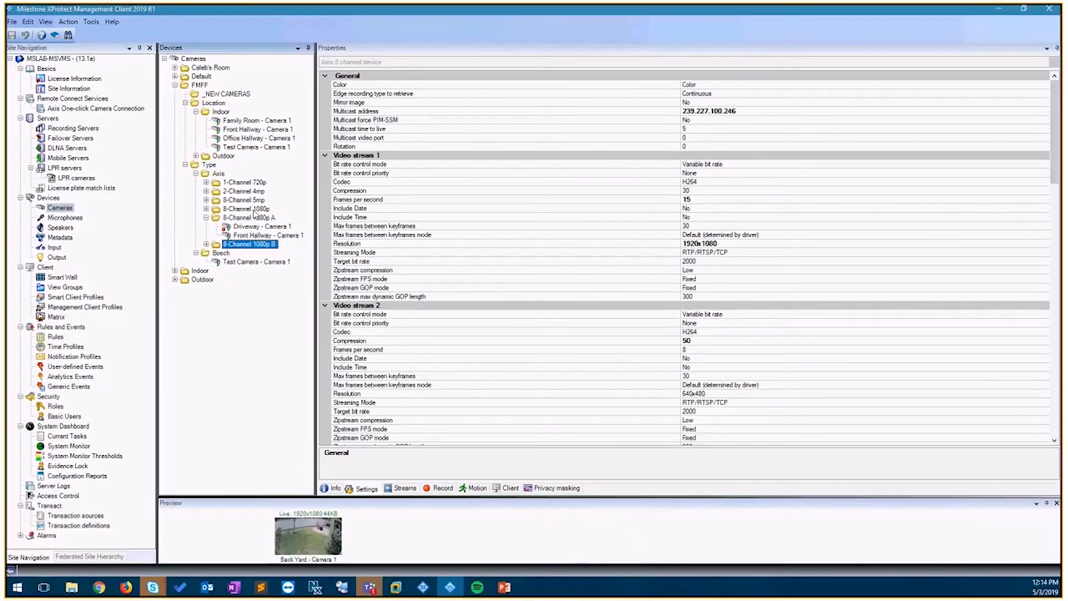
{"action": "double_click", "coordinate": [254, 211]}
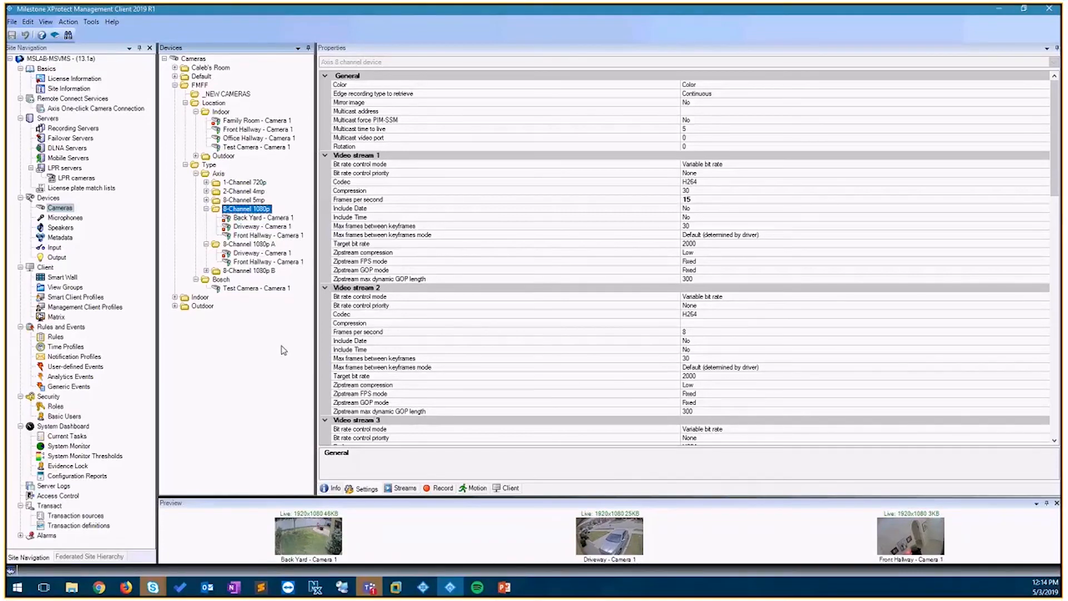
{"action": "left_click", "coordinate": [219, 174]}
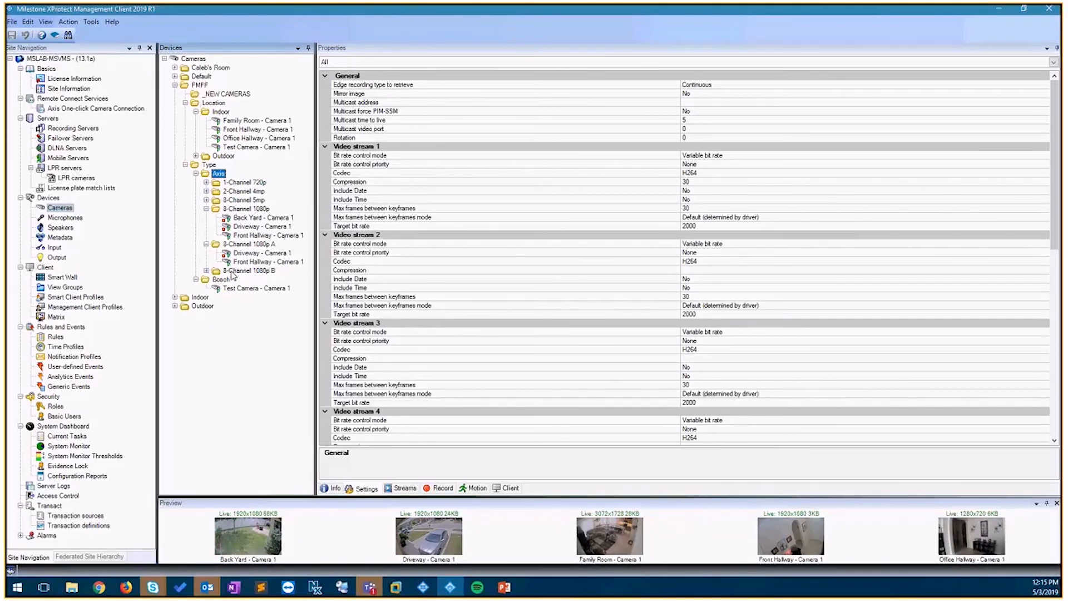
- Open the recording server's hardware list and expand the Family Room hardware to view its devices
{"action": "left_click", "coordinate": [85, 130]}
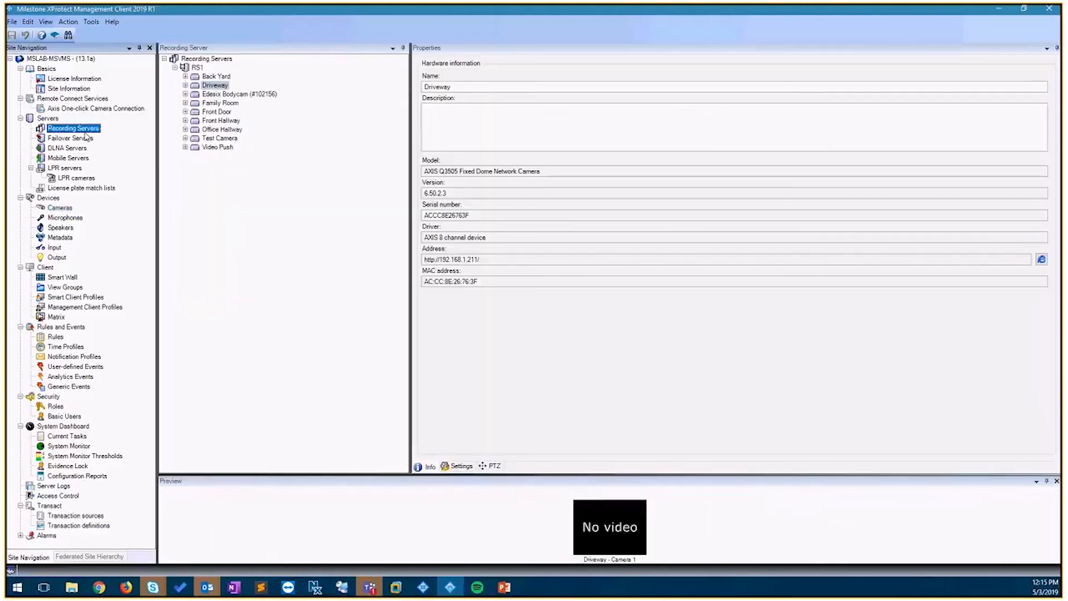
{"action": "left_click", "coordinate": [185, 103]}
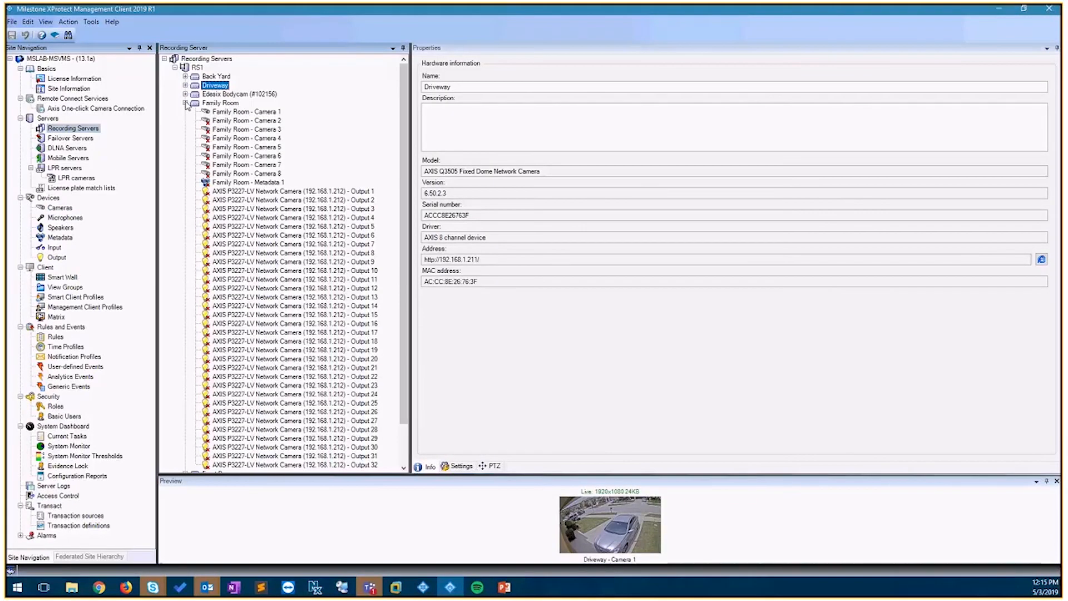